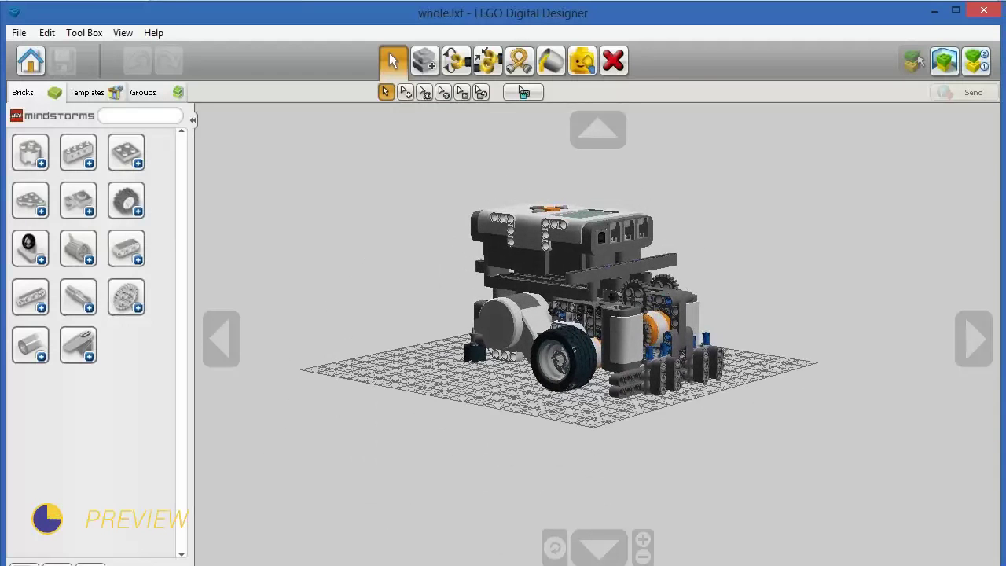
Switch to Building Guide mode to build step-by-step instructions for the robot model
click(918, 61)
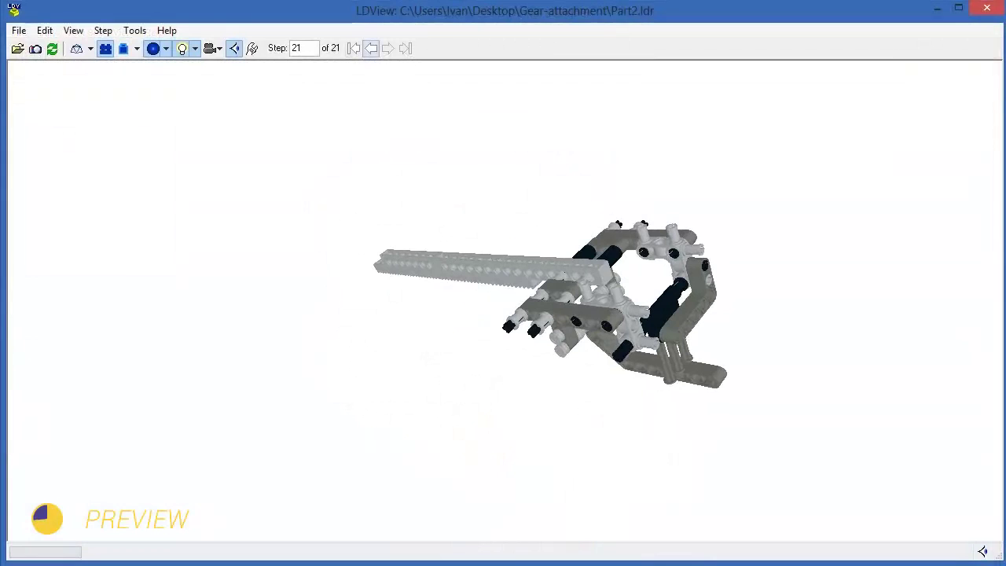
Rewind the gear attachment to its first step in LDView, then page forward three steps
click(353, 48)
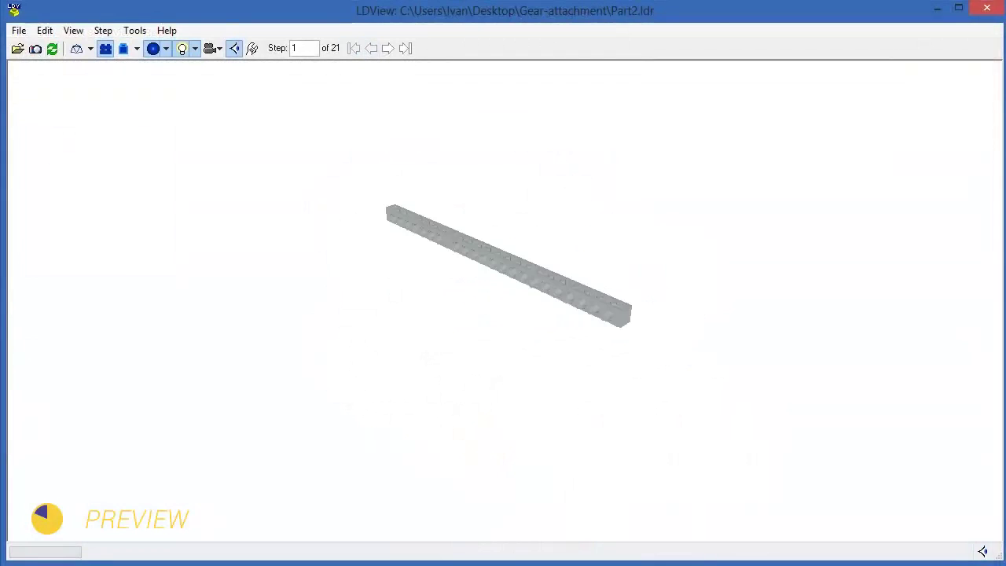
click(387, 48)
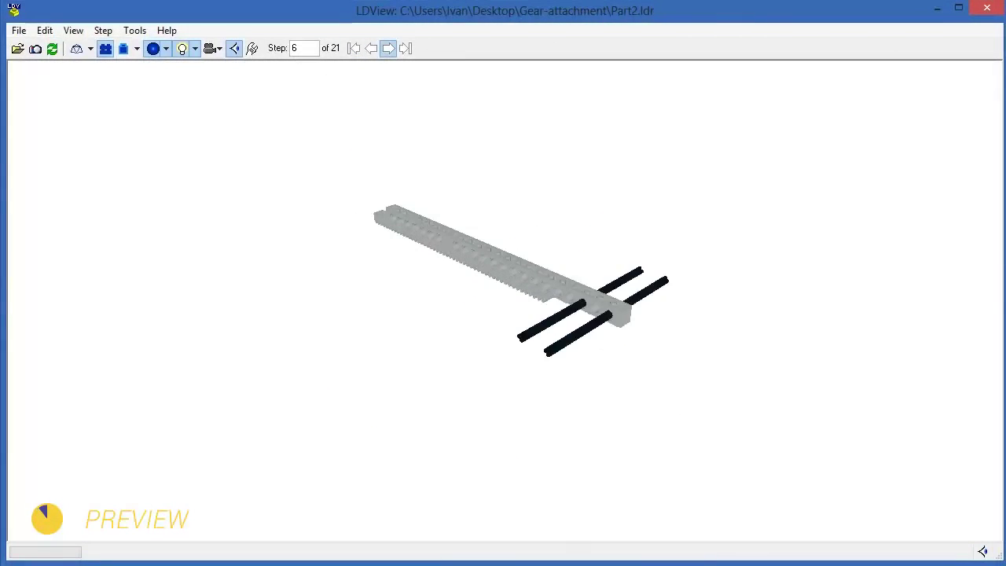
click(387, 48)
click(387, 48)
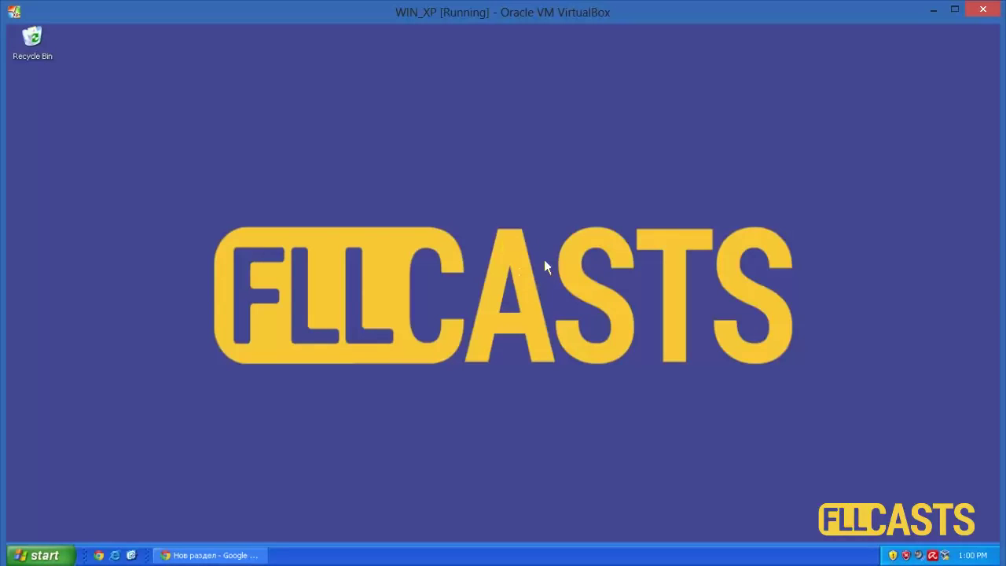
Google 'lego digital designer' in Chrome and reach the LDD 4.3 download page on ldd.lego.com
click(201, 555)
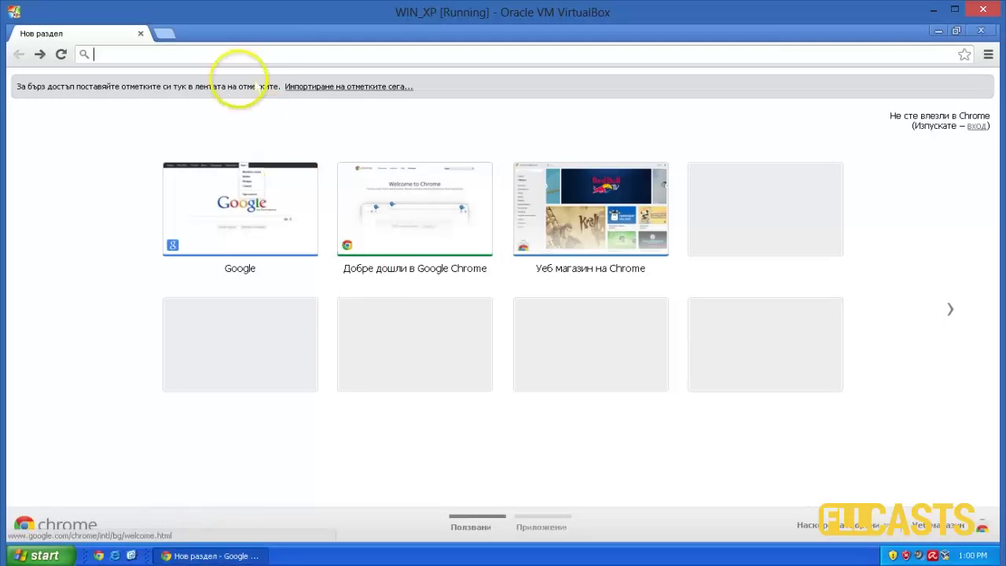
text(lego)
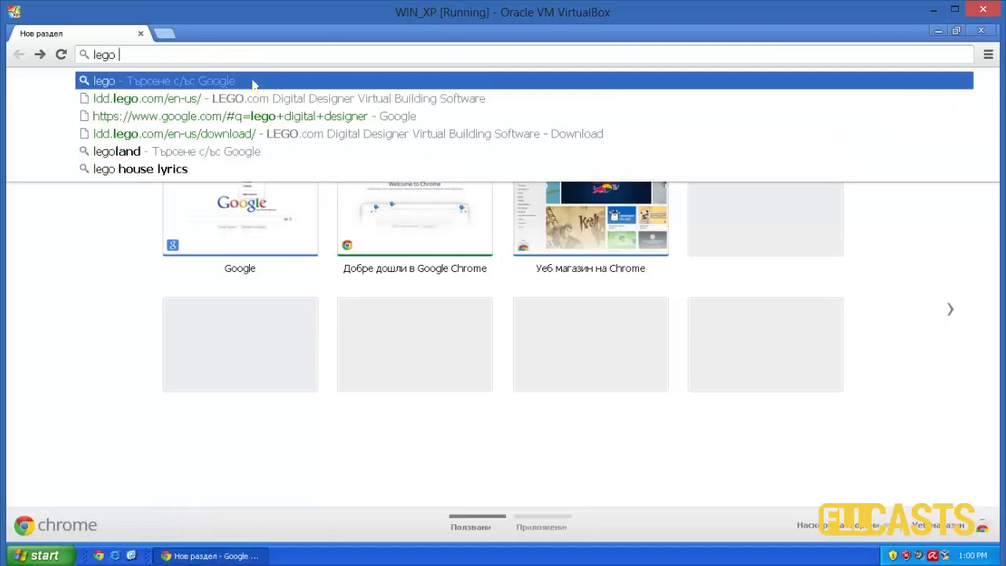
text( digital designer)
key(Return)
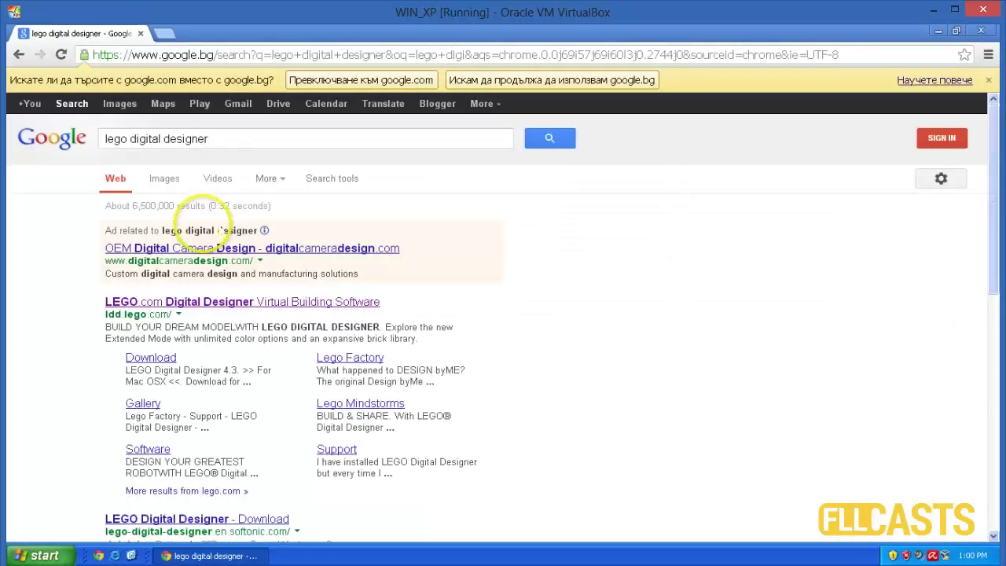
click(206, 358)
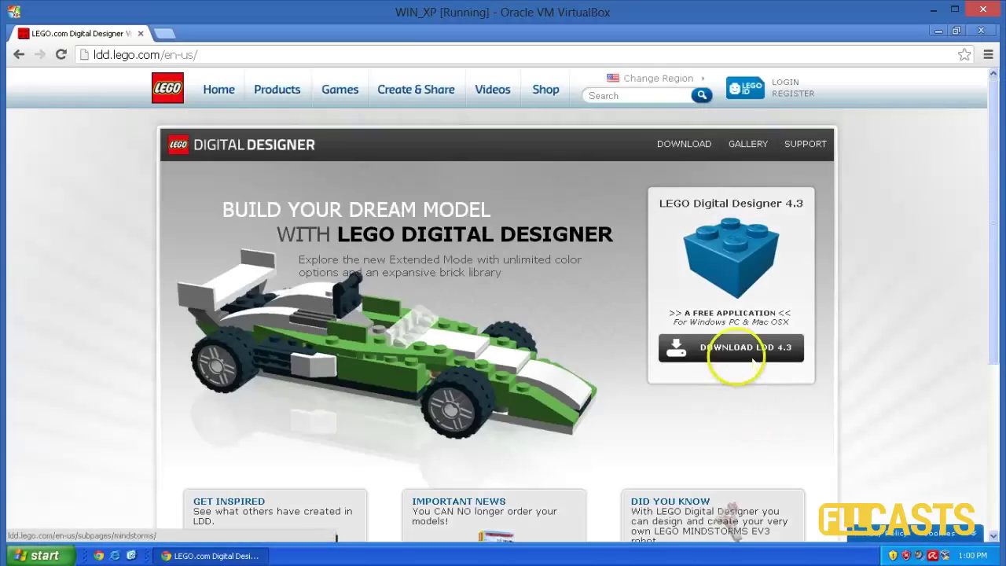
click(752, 360)
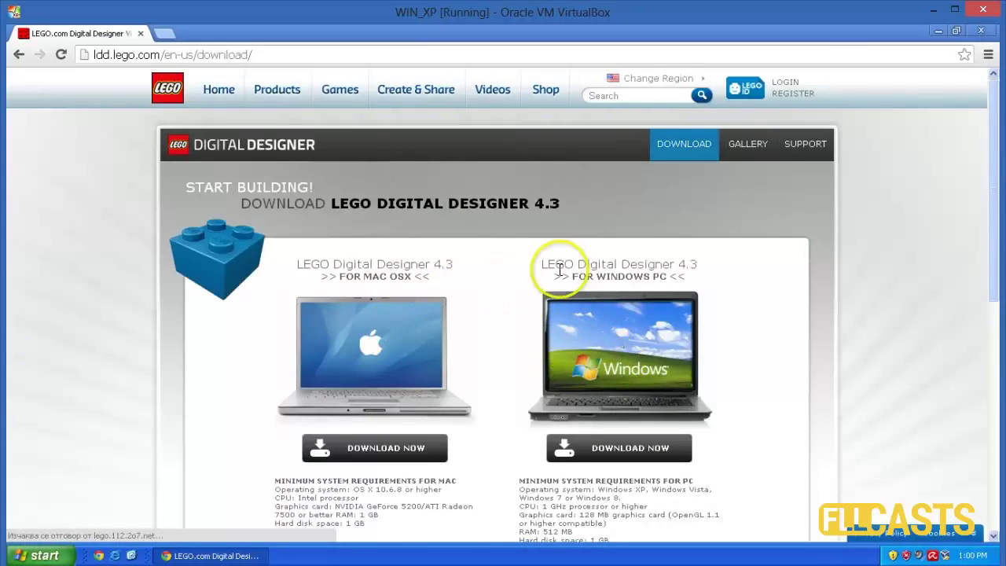
Scroll to the Windows download and highlight the PC requirements, including 512 MB RAM and disk space
scroll(522, 246, down, 2)
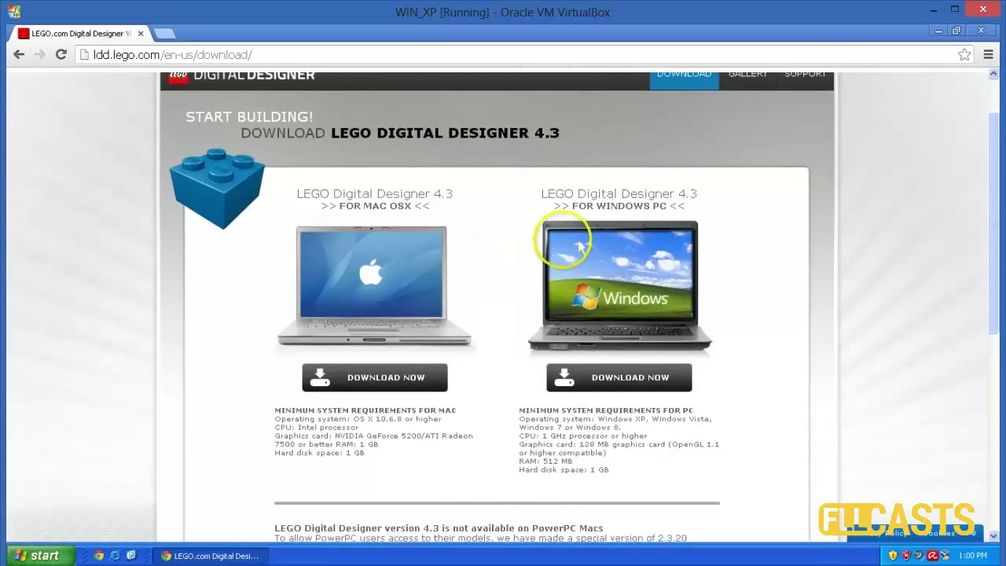
click(631, 388)
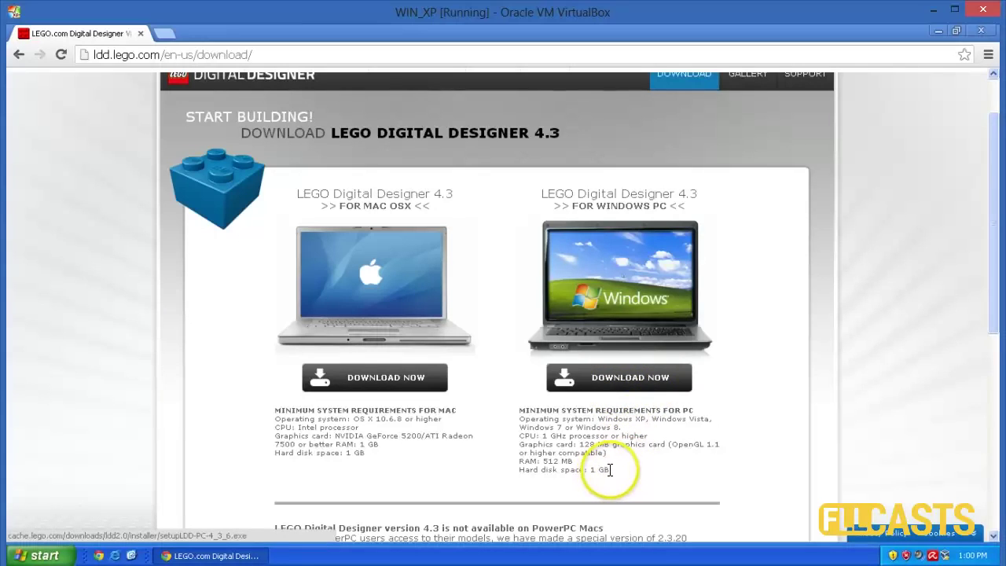
drag(611, 470, 593, 459)
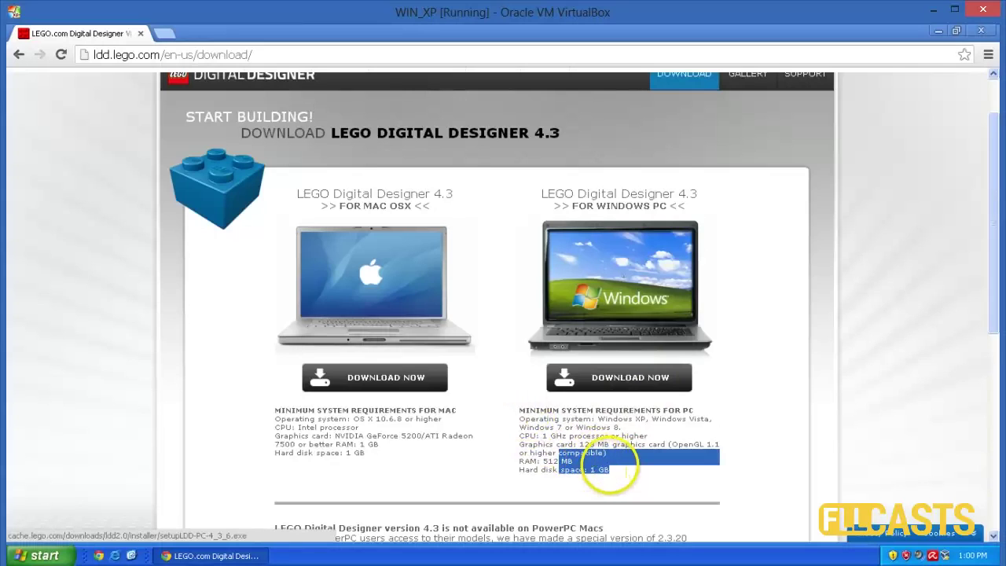
Download the Windows setupLDD installer with the DOWNLOAD NOW button
click(633, 379)
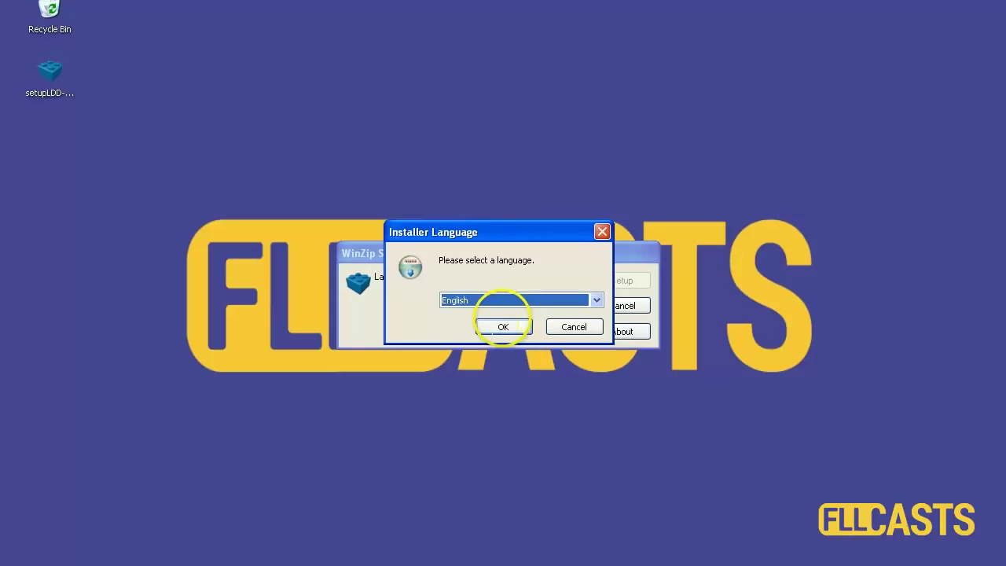
Run setup in English, accept the license, pass the system check and agree to install Flash Player
click(503, 326)
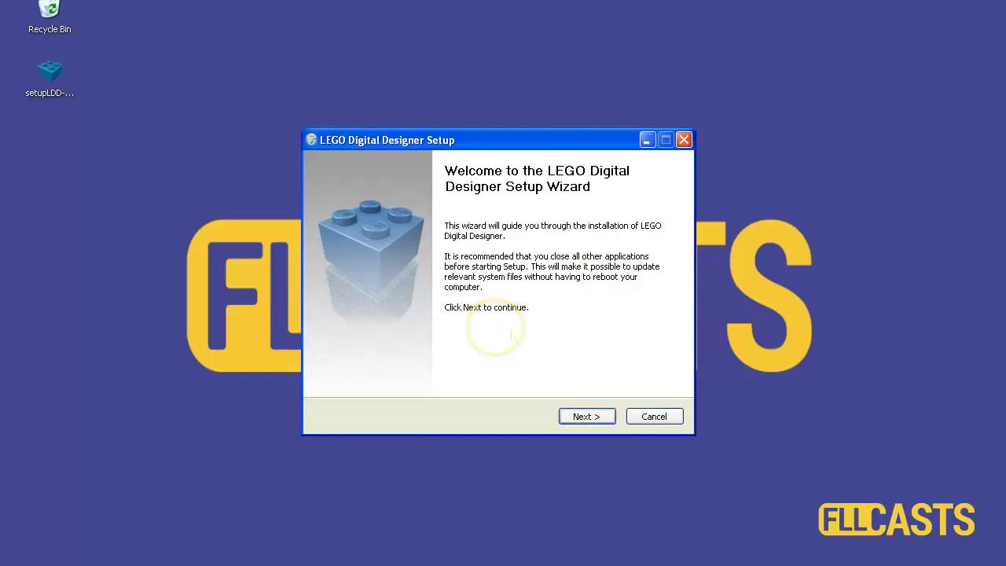
click(585, 417)
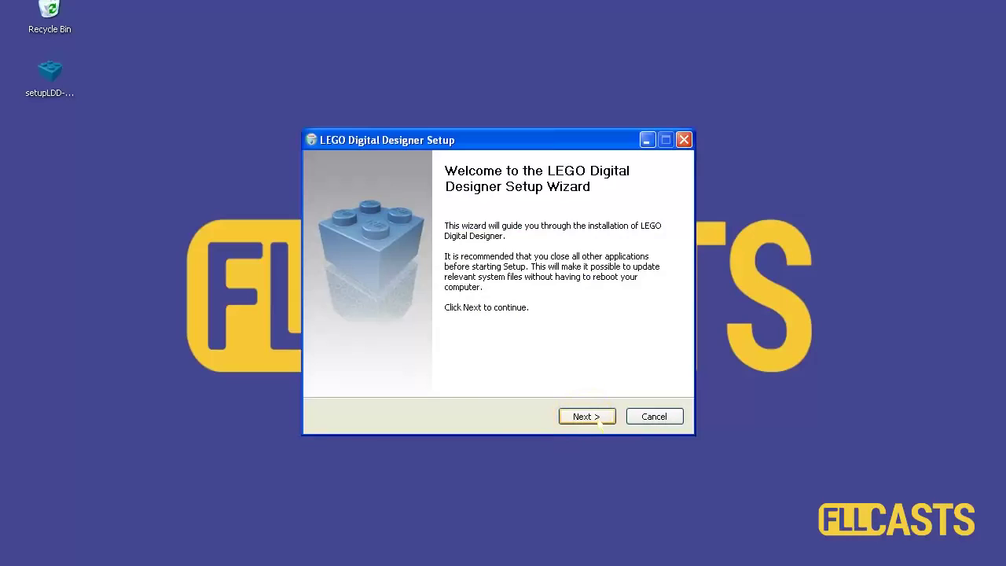
click(440, 380)
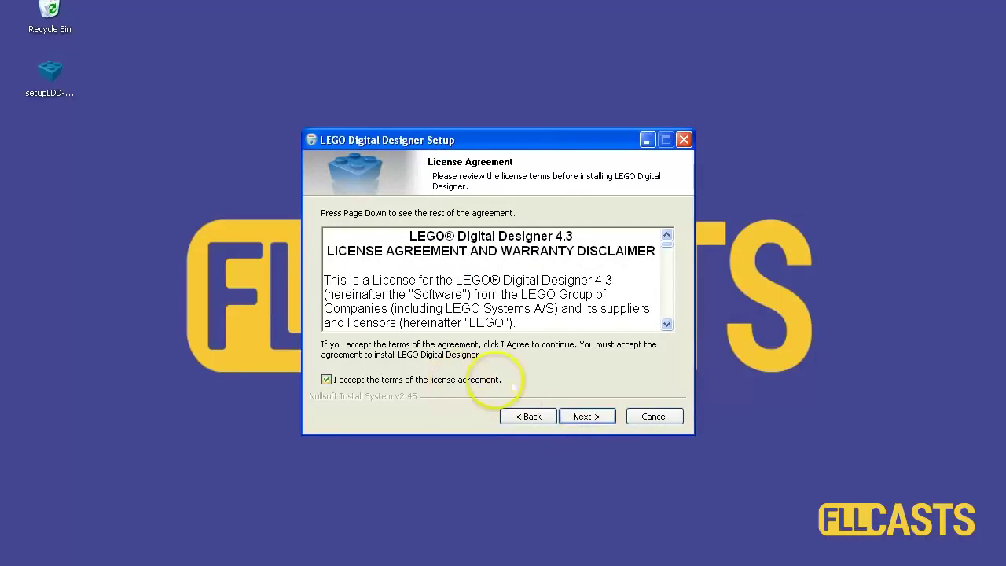
click(601, 422)
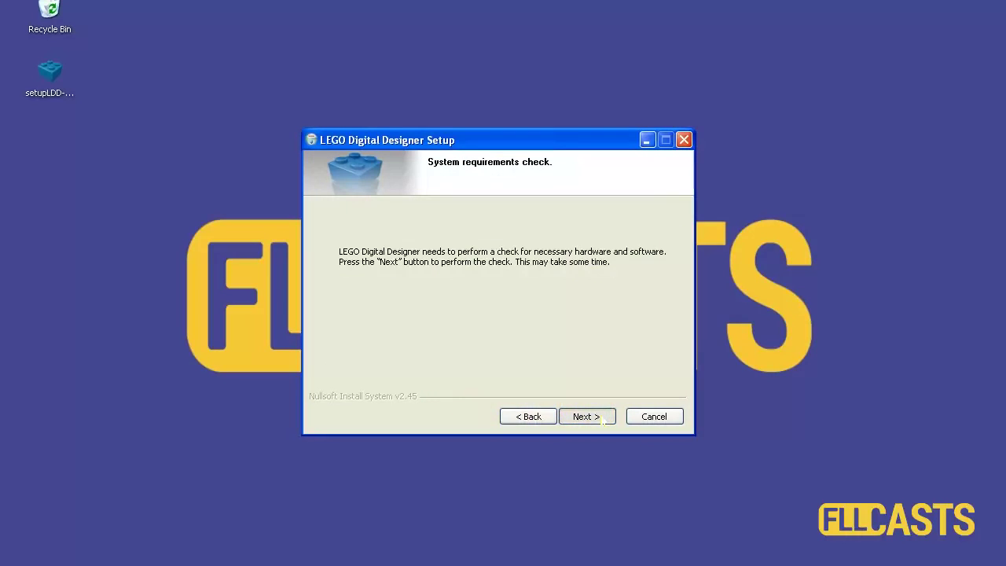
click(602, 422)
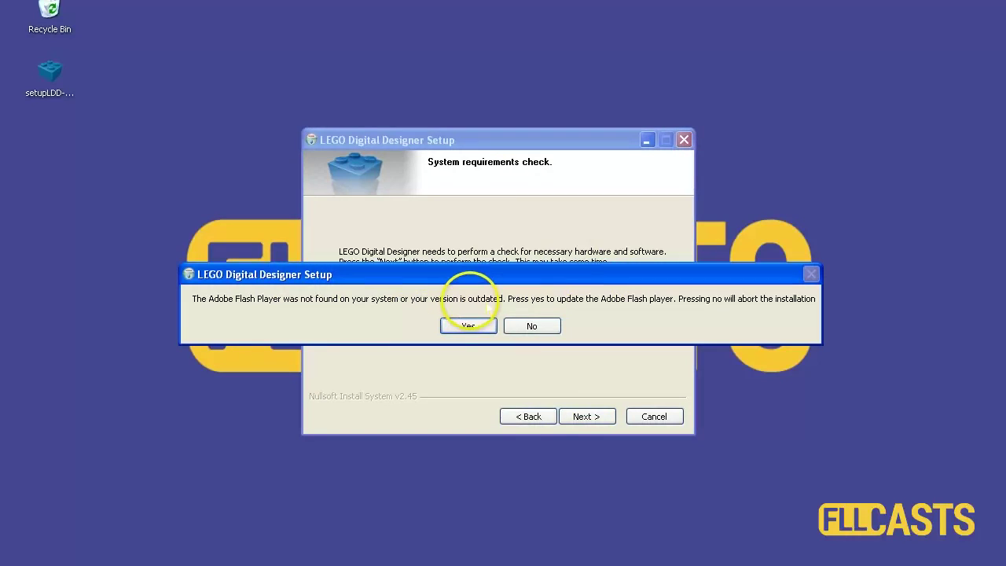
click(468, 326)
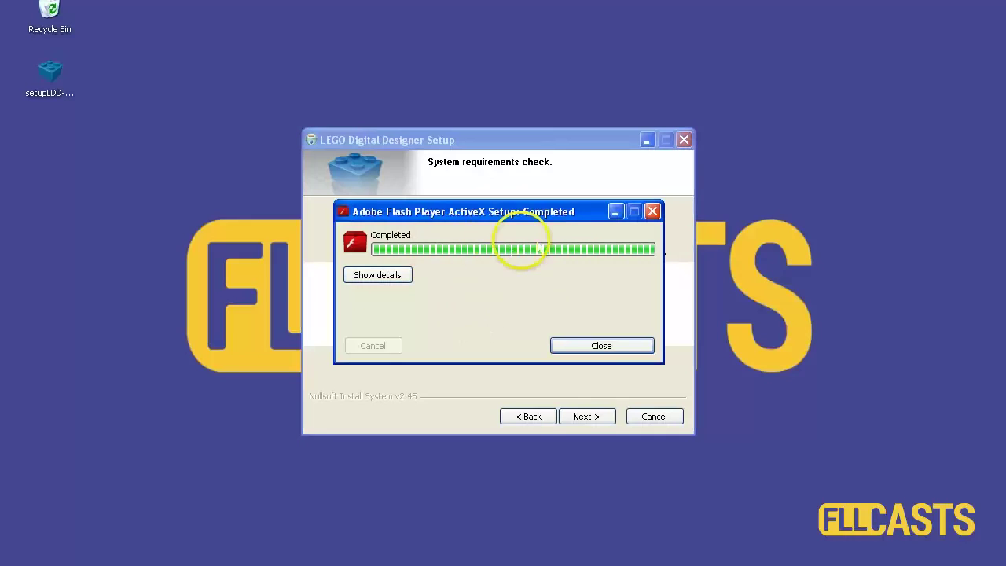
Close the Flash installer, install LDD to the default folder, and untick Run LEGO Digital Designer
click(601, 345)
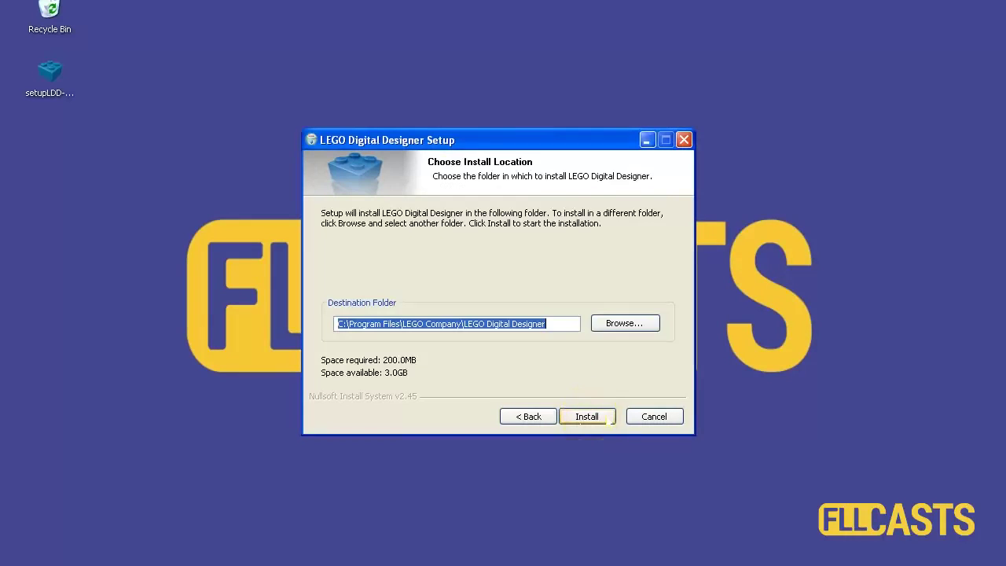
click(601, 416)
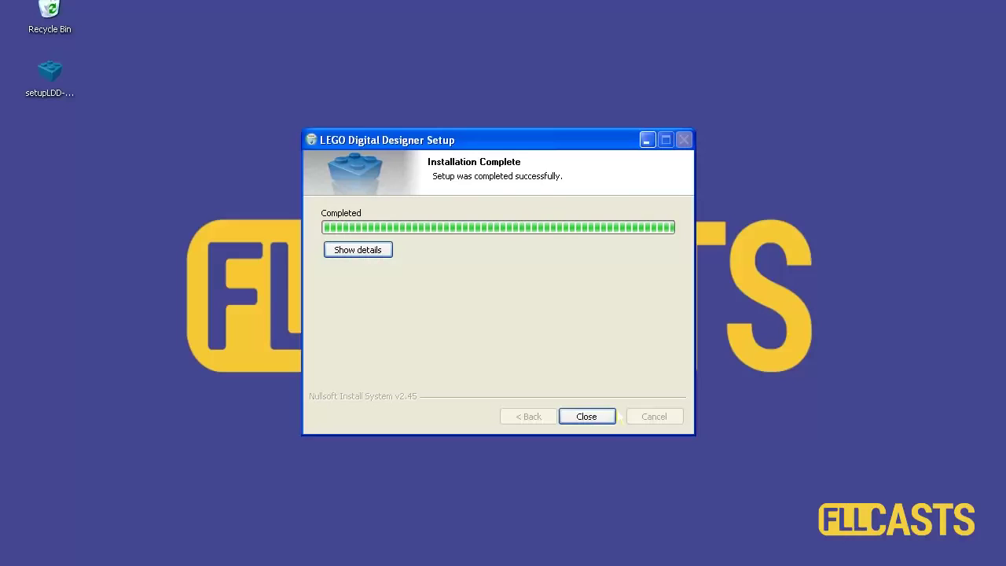
click(618, 417)
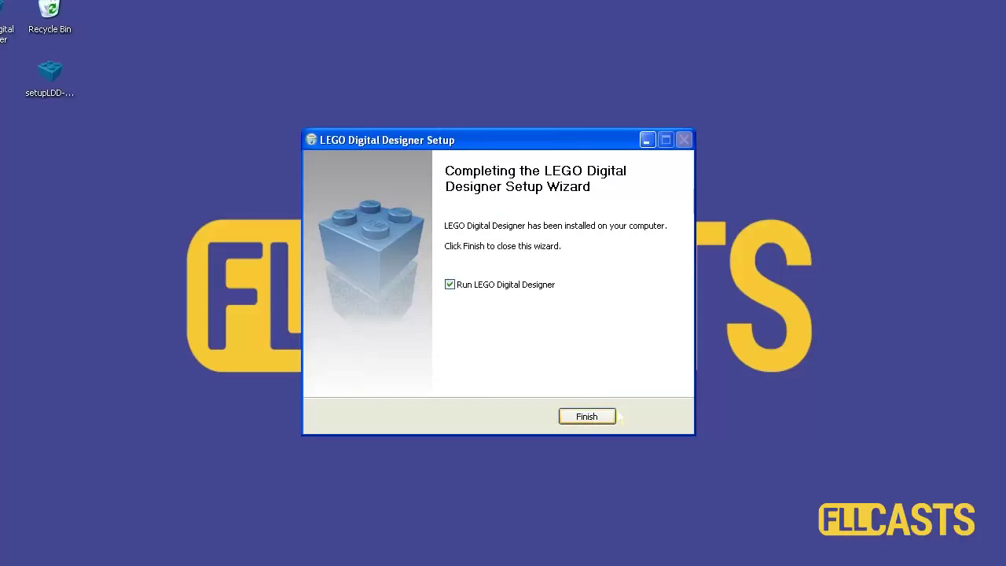
click(462, 287)
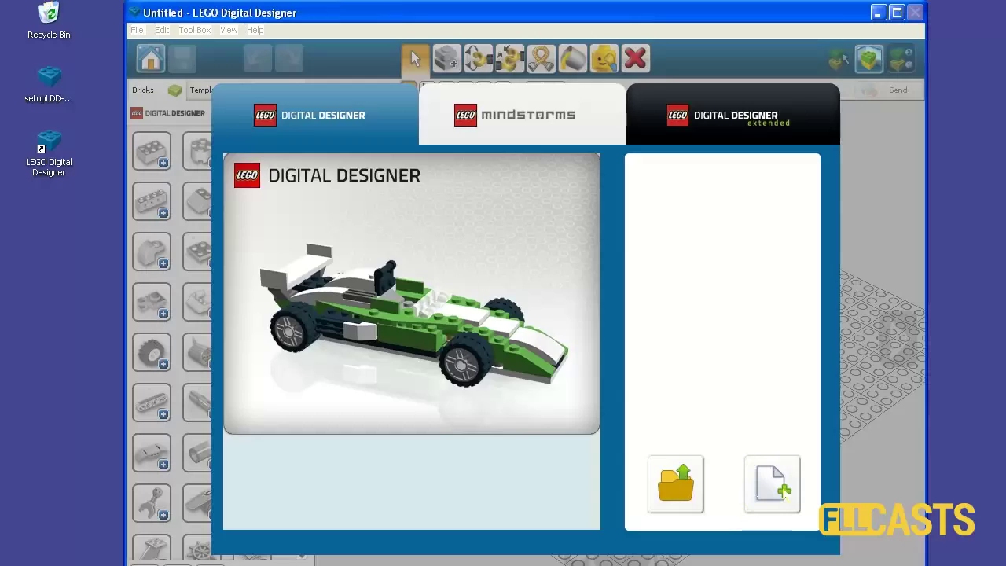
Open a new empty MINDSTORMS model and pick a brick from the parts palette
click(522, 115)
click(772, 483)
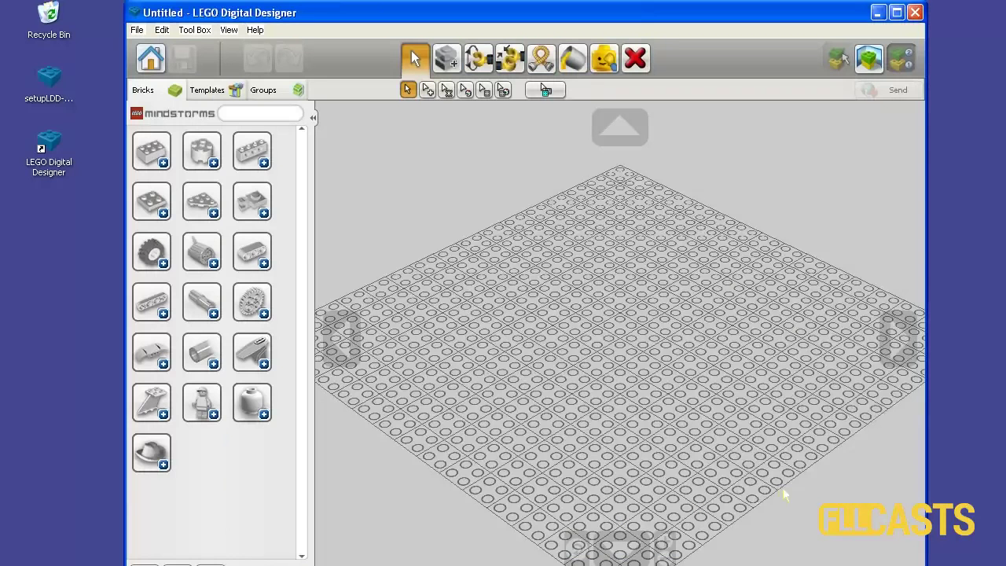
click(201, 149)
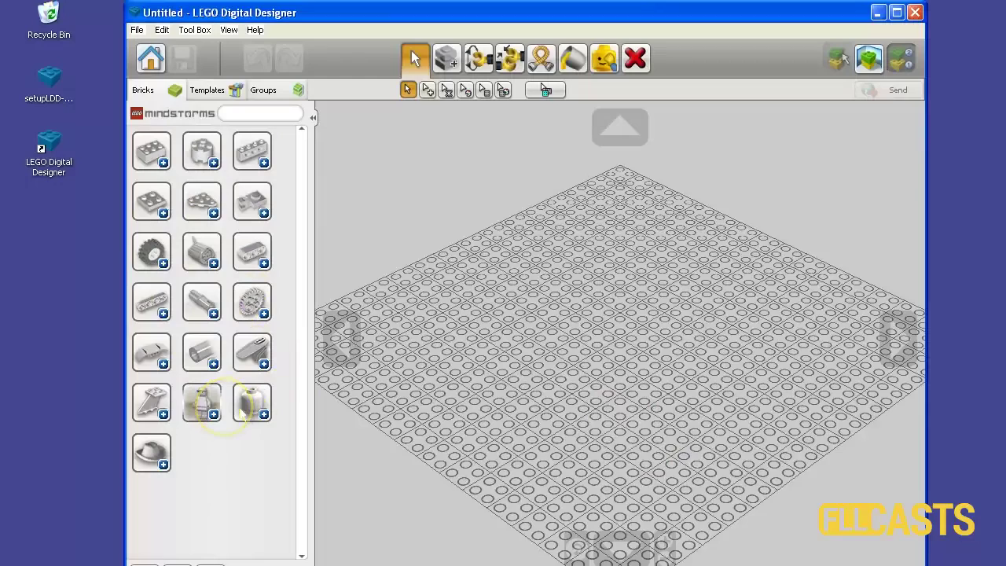
Place a gear from the gears group at the centre of the baseplate
click(265, 309)
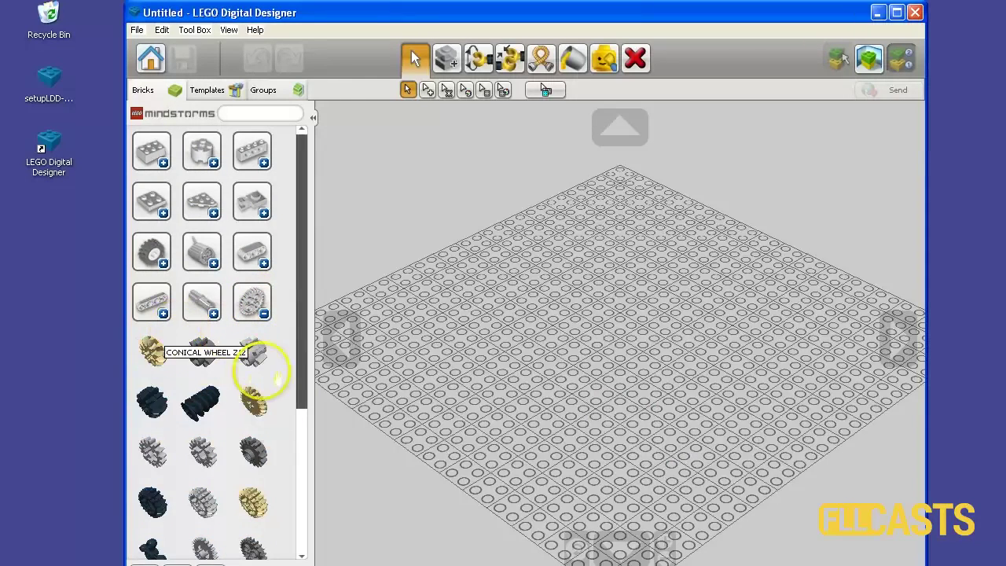
drag(302, 280, 300, 348)
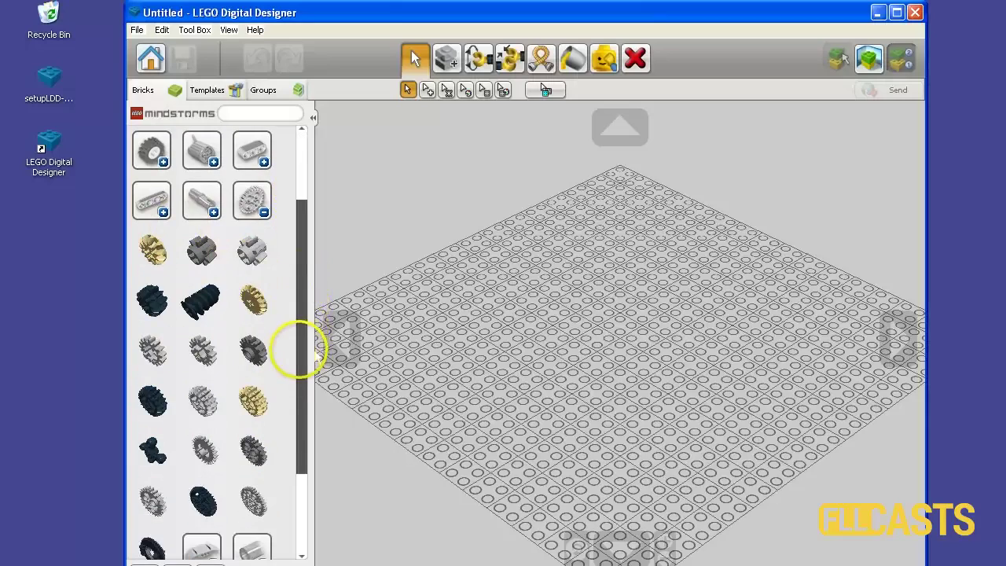
click(203, 397)
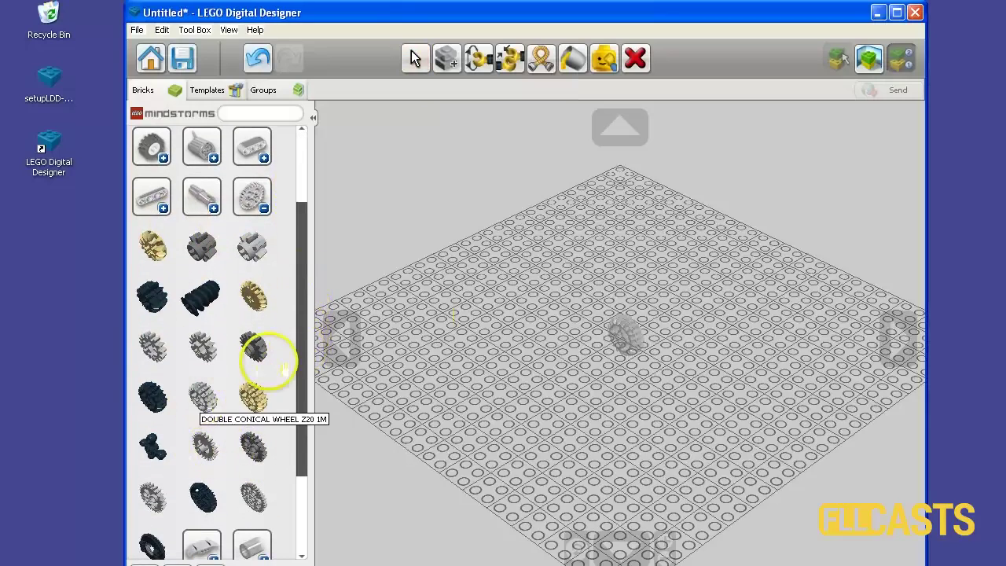
click(589, 314)
click(607, 313)
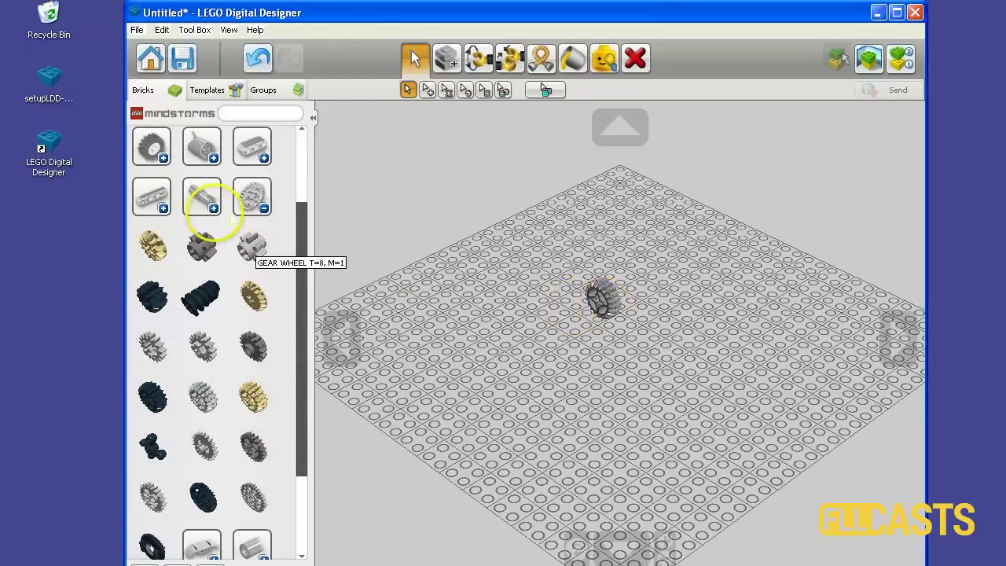
Push a Technic cross axle through the gear
click(208, 202)
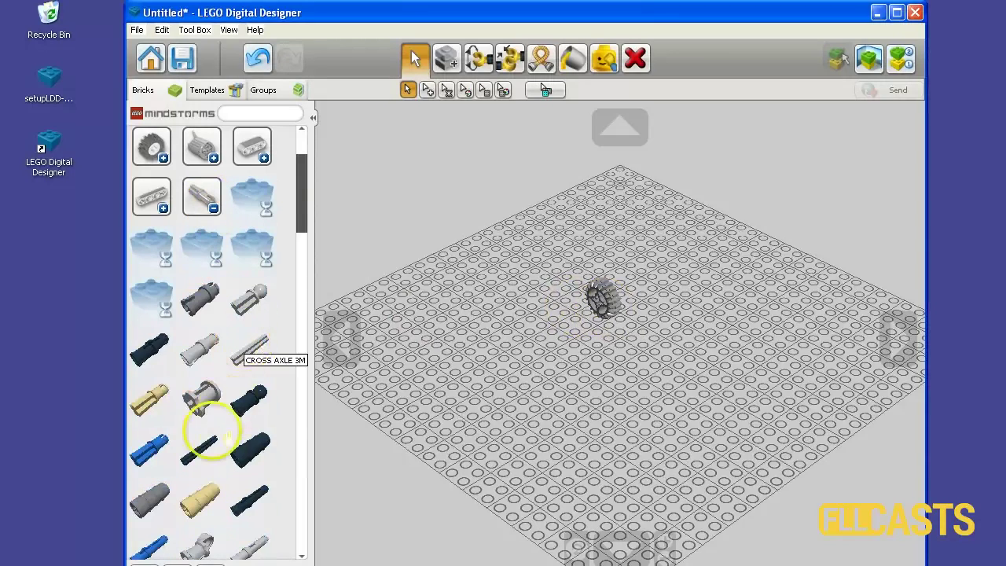
click(200, 446)
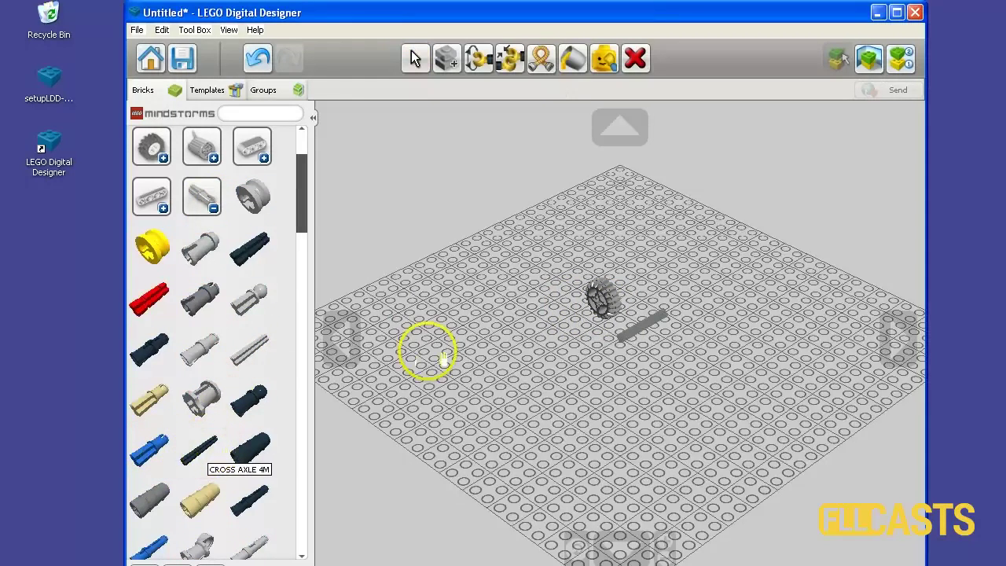
click(600, 305)
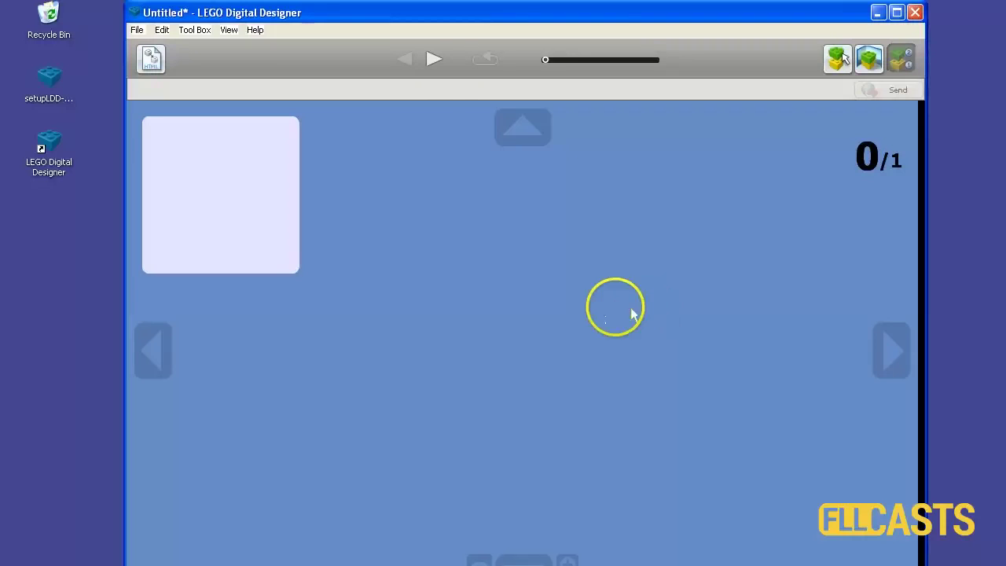
Play guide step 1 of 1, showing the axle pushed through the gear
click(447, 67)
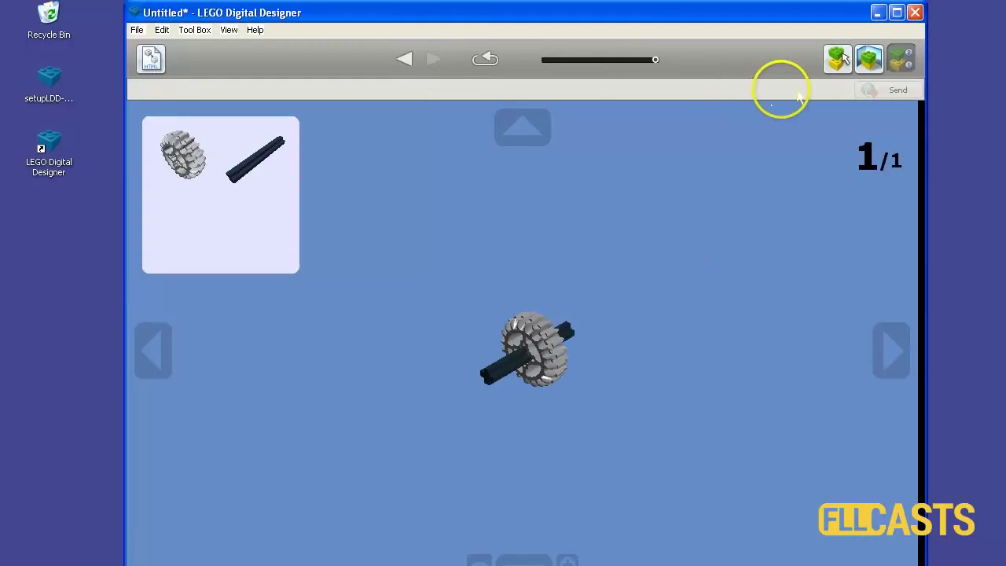
Return to building mode and collapse the pin-and-axle and gear part groups
click(842, 60)
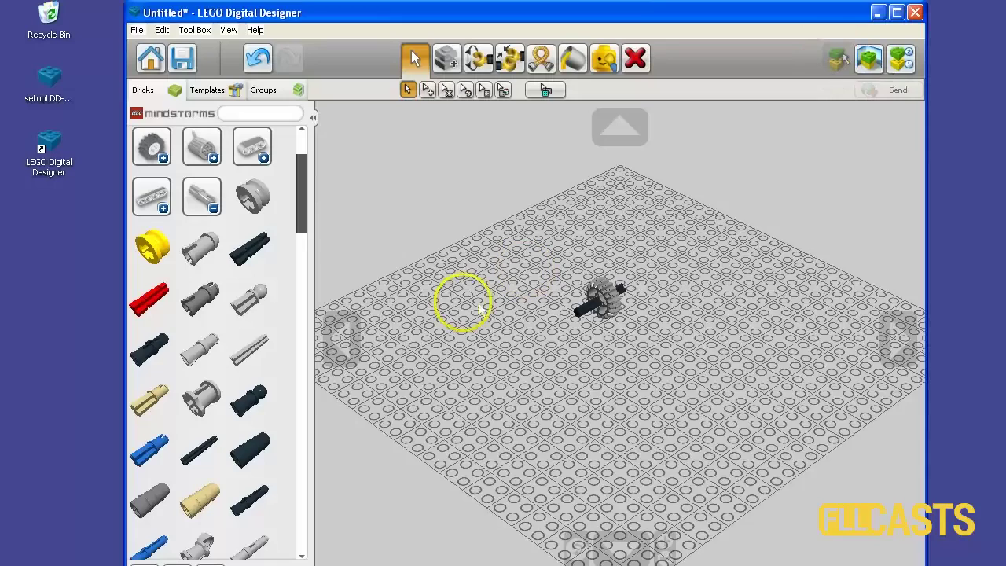
click(202, 206)
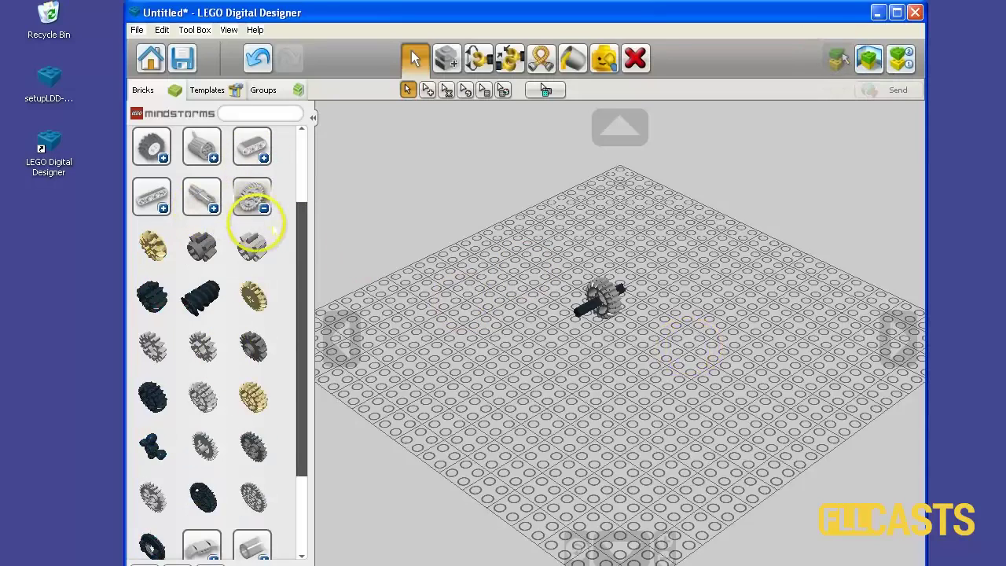
click(252, 202)
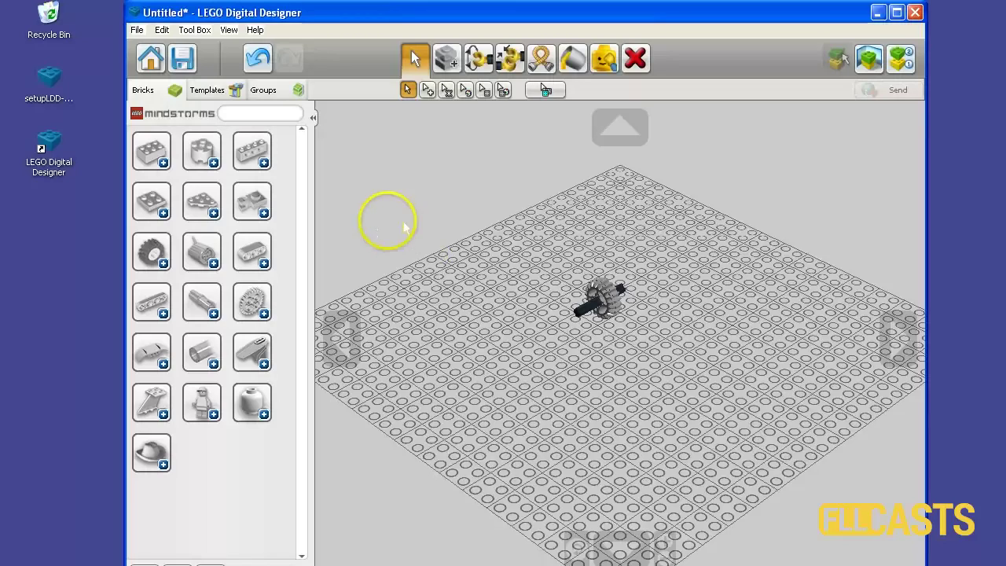
click(137, 31)
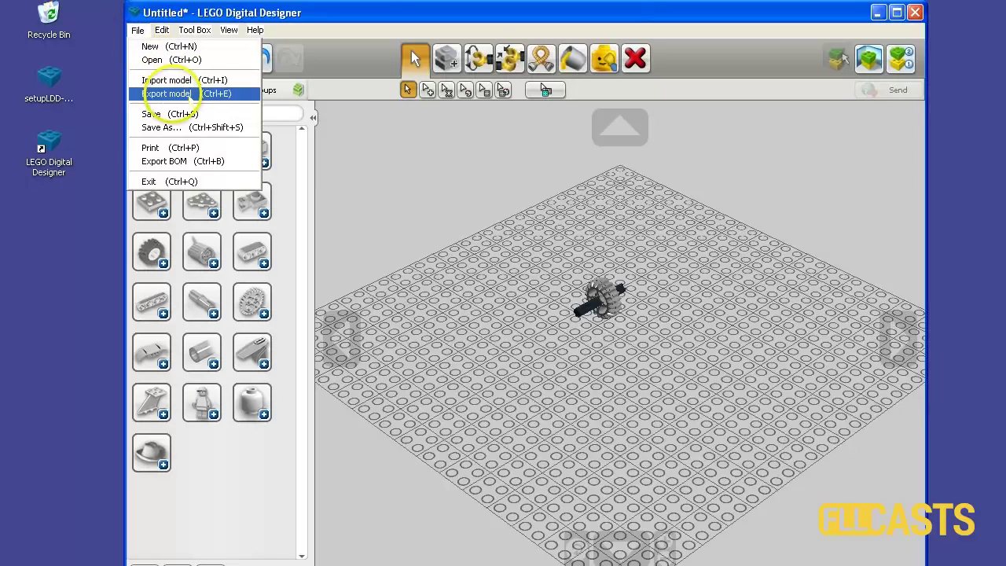
Start the model export and choose the LDraw-Files (*.ldr) file type
click(188, 93)
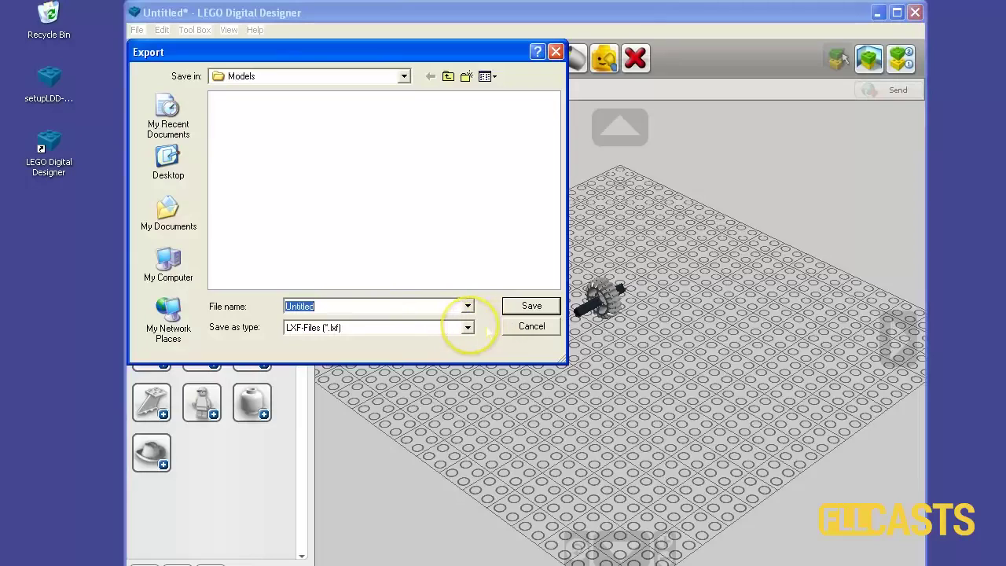
click(467, 327)
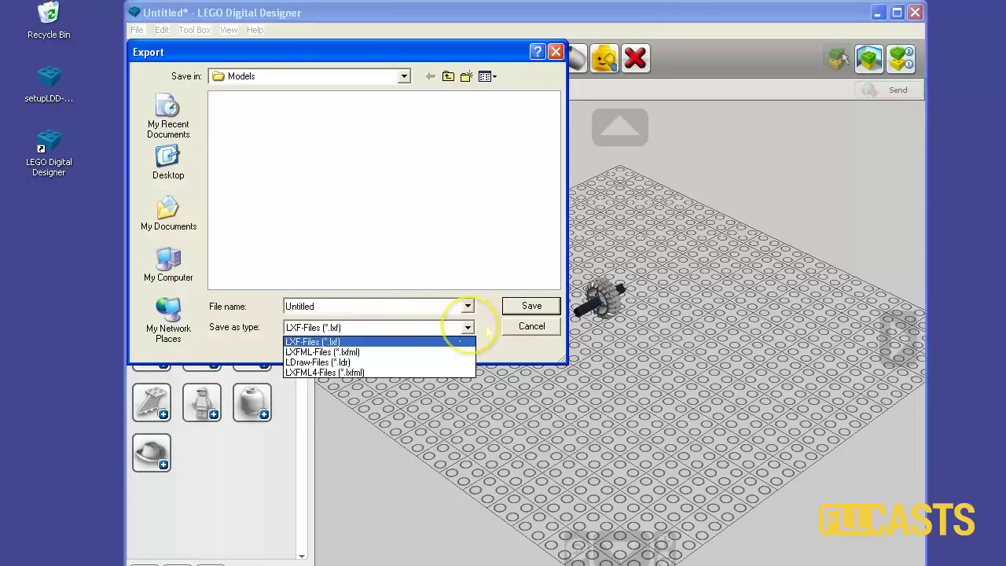
click(442, 363)
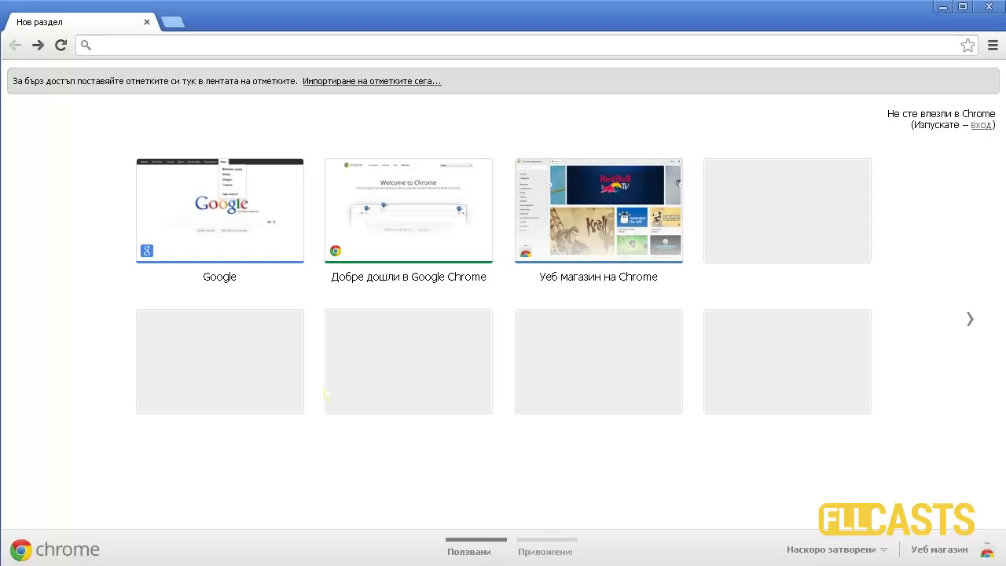
Search for 'ldraw' and download the All-In-One-Installer from LDraw.org's Downloads page
text(ldraw)
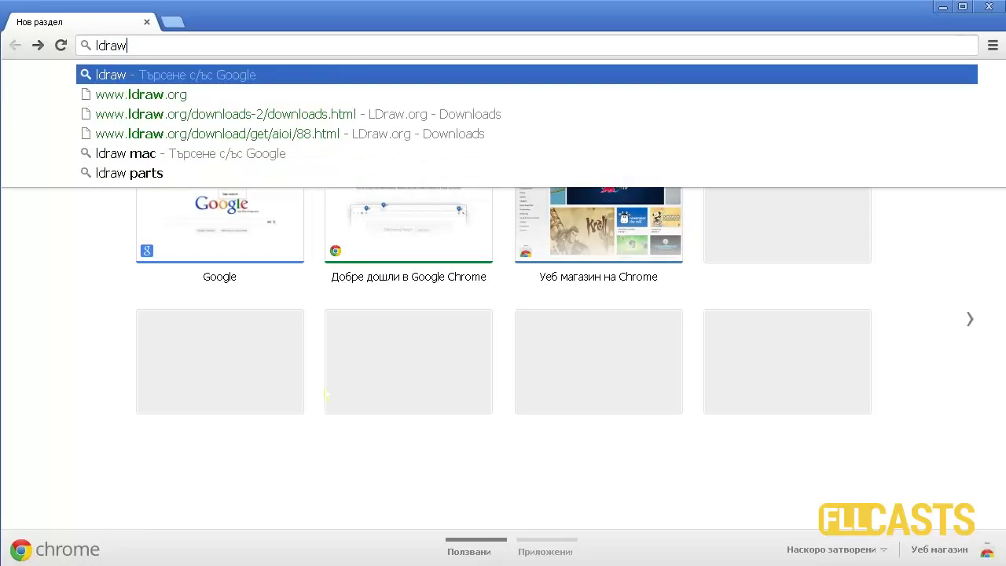
key(Escape)
key(Return)
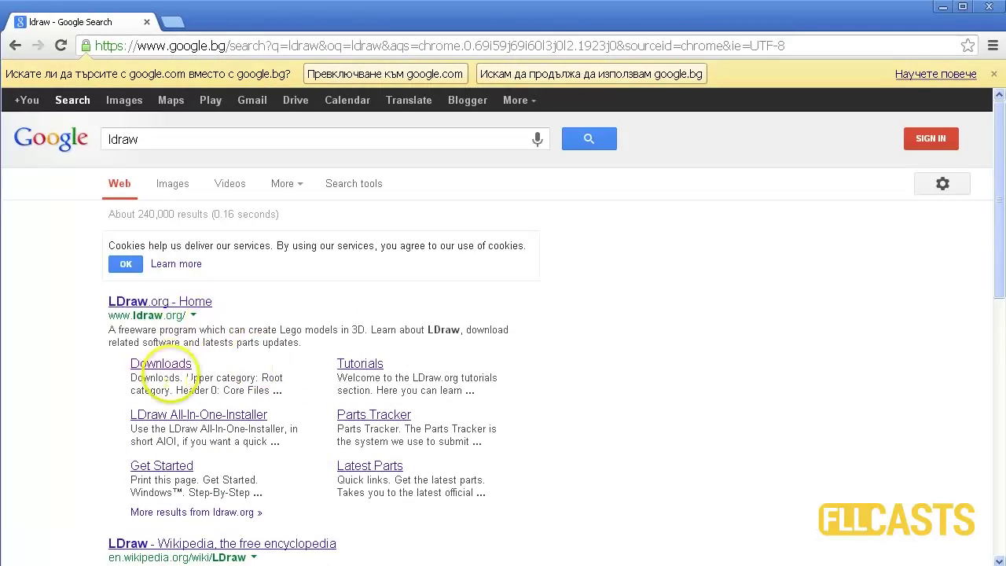
click(161, 363)
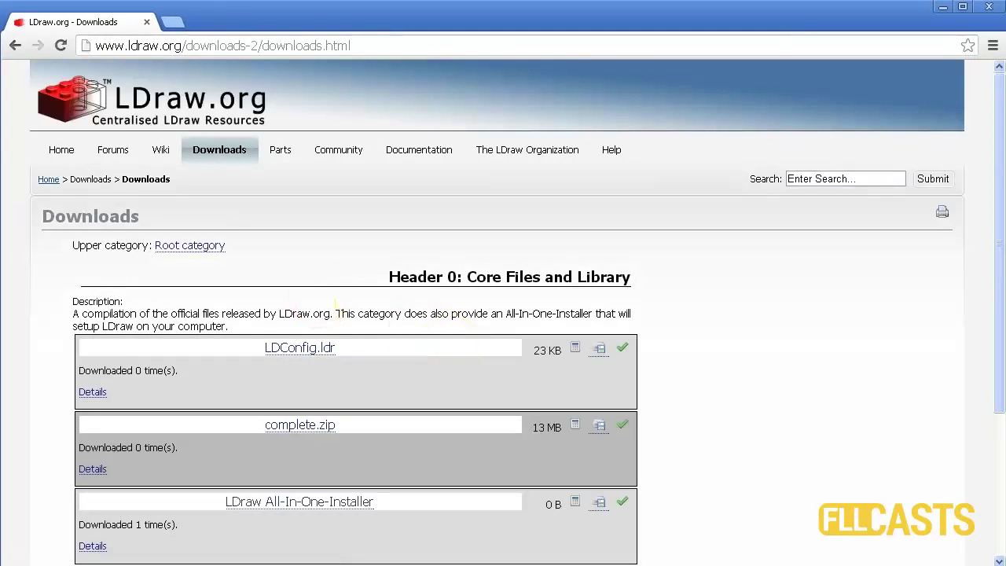
scroll(335, 303, down, 1)
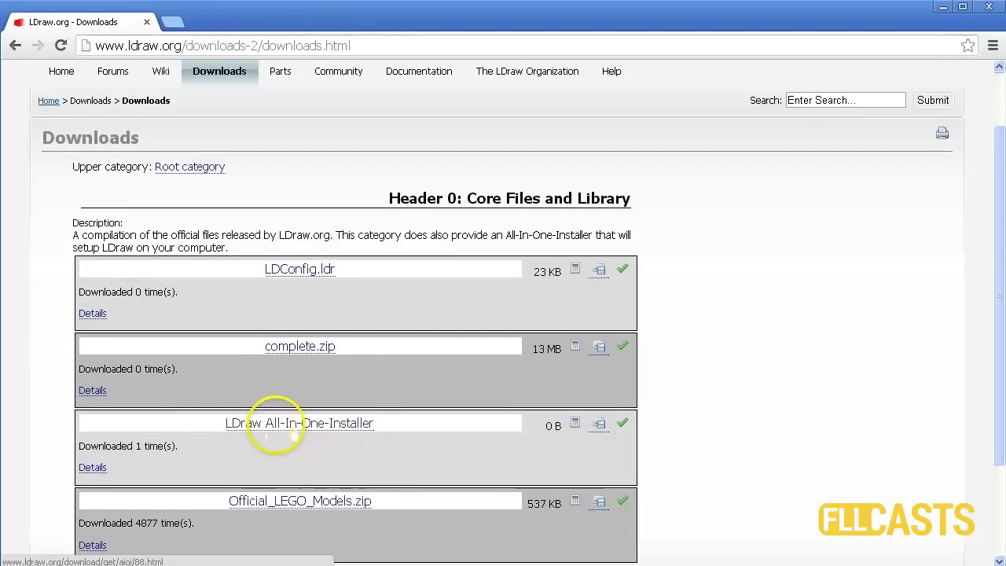
click(351, 429)
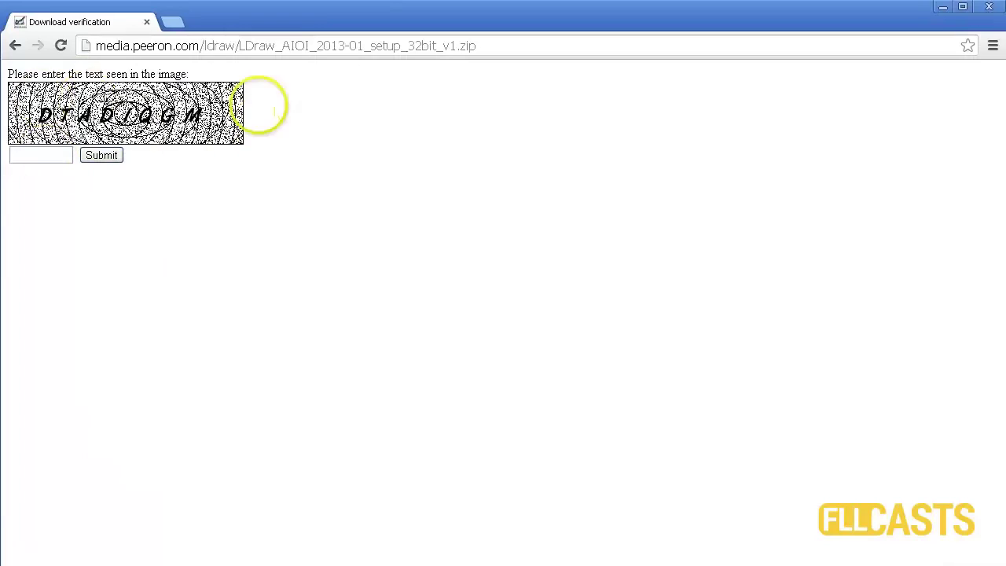
Select the captcha box to begin the download verification
click(33, 156)
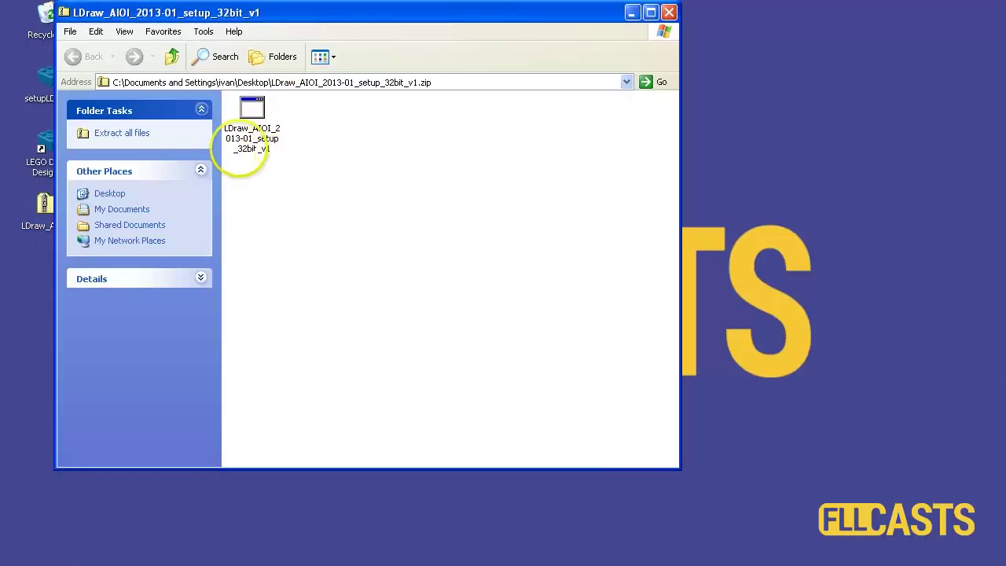
Launch the LDraw All-In-One setup from the zip, allowing it past the security warning
double_click(252, 110)
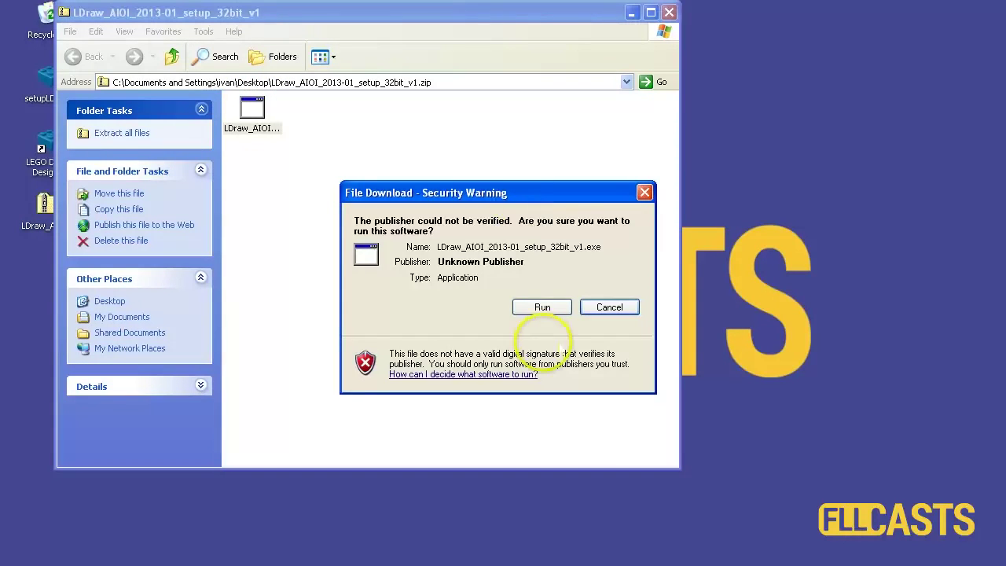
click(542, 307)
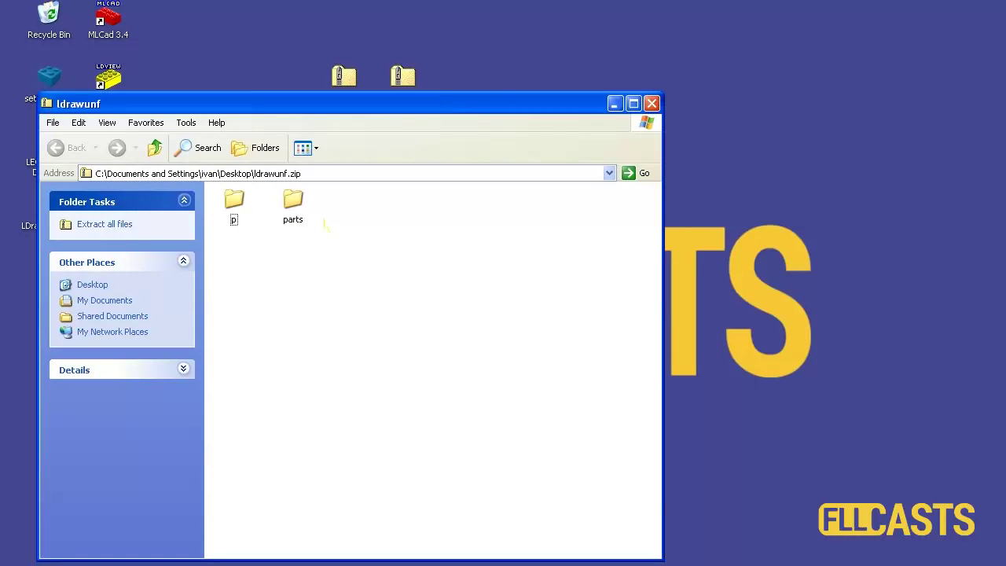
Browse a second window to C:\Program Files\LDraw
key(super+e)
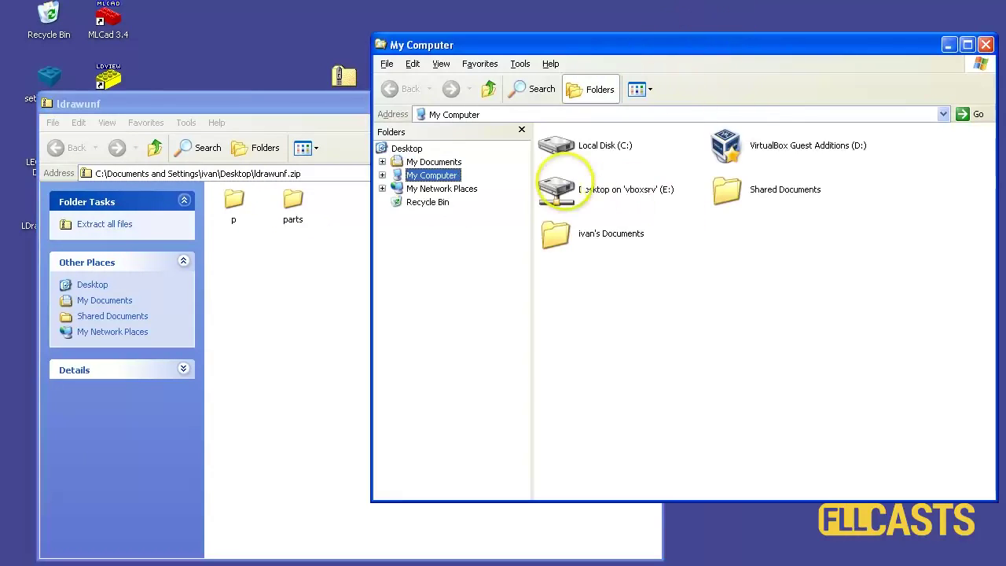
double_click(583, 147)
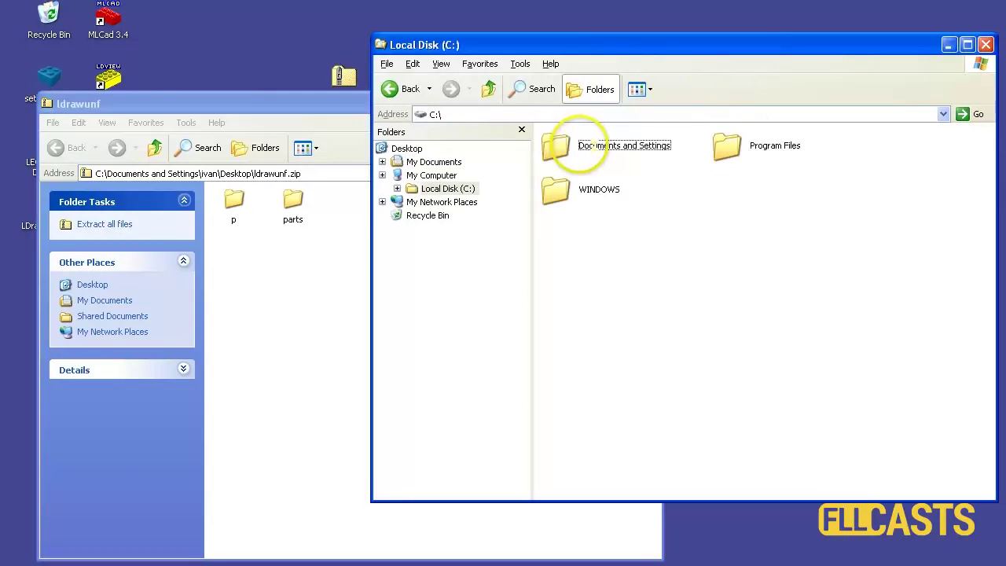
double_click(747, 145)
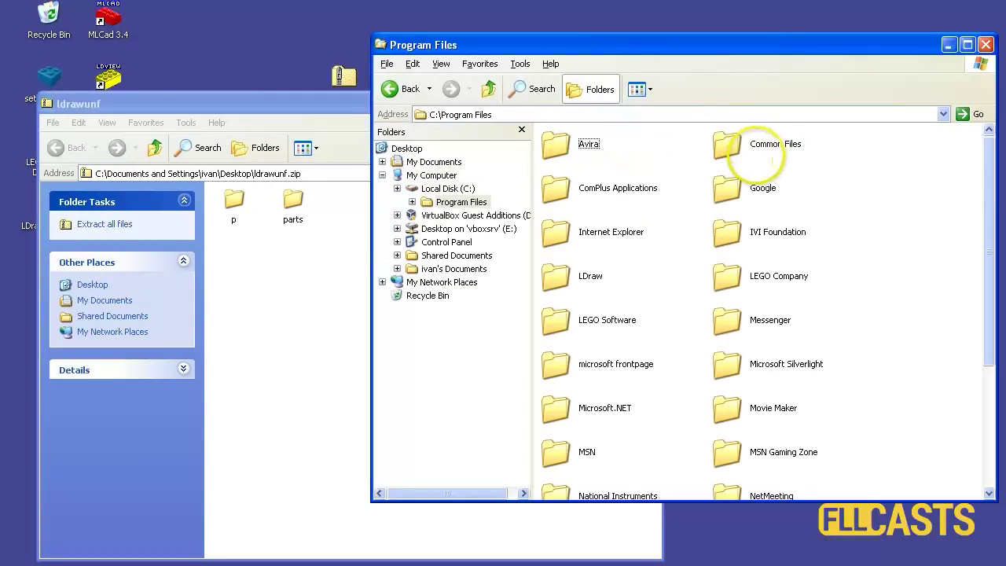
double_click(586, 276)
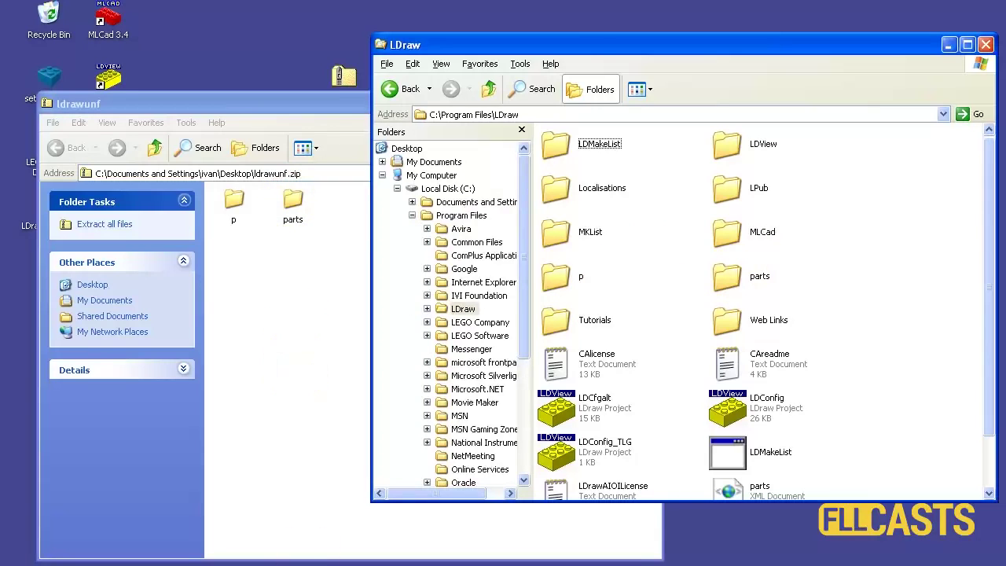
Copy the ldrawunf zip's part files, except the s subfolder, into LDraw\parts, replacing all
double_click(292, 203)
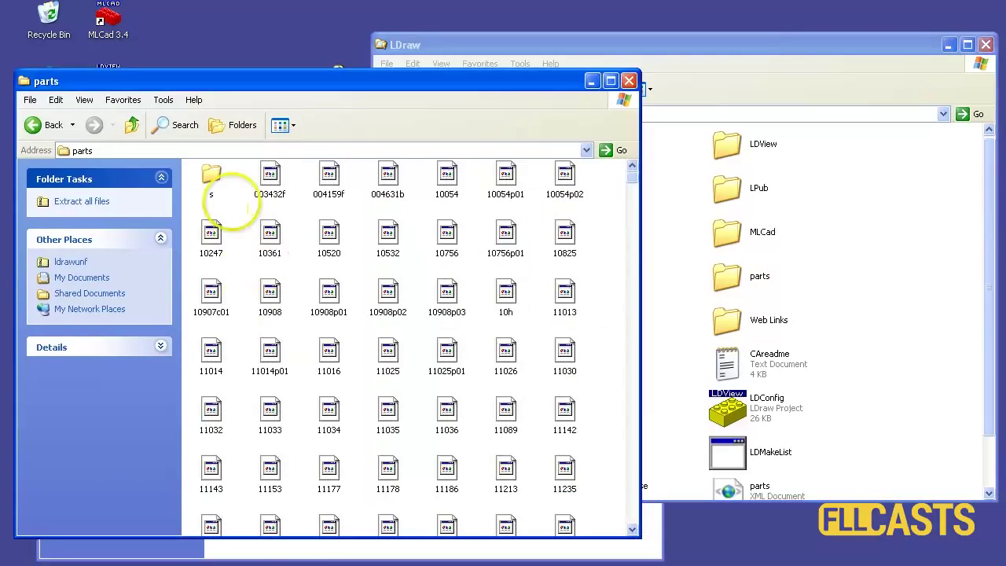
click(270, 177)
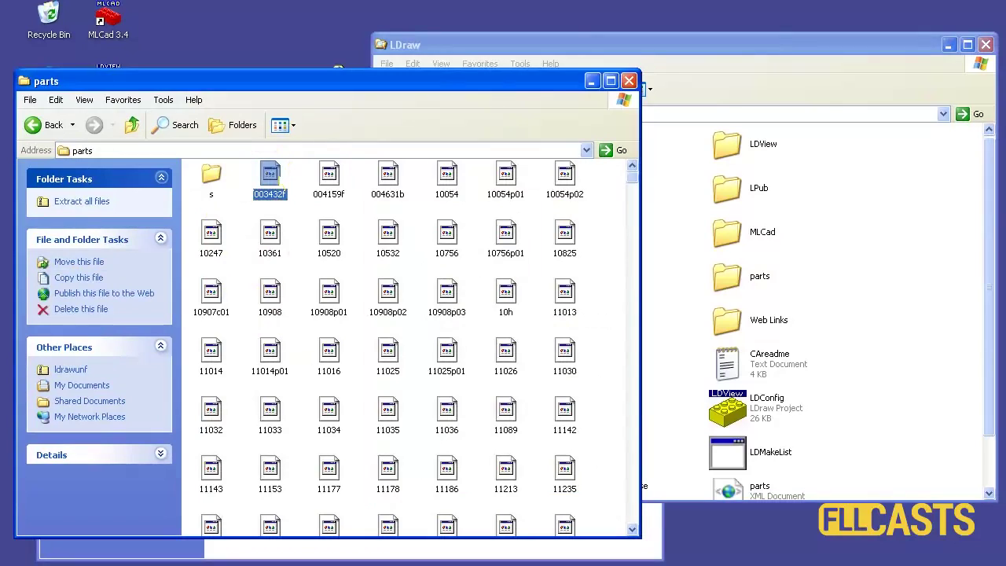
key(ctrl+a)
ctrl+click(211, 176)
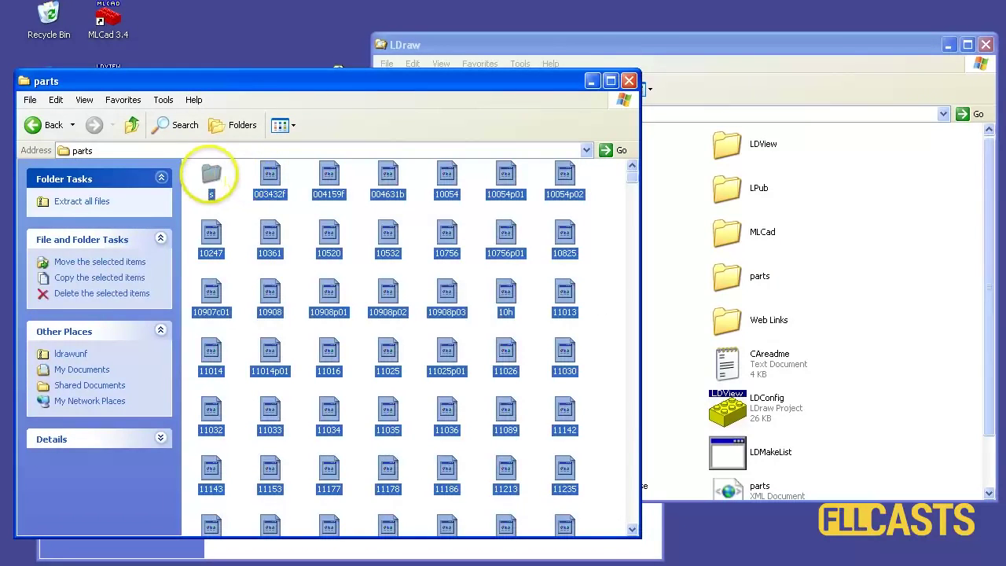
drag(269, 176, 733, 287)
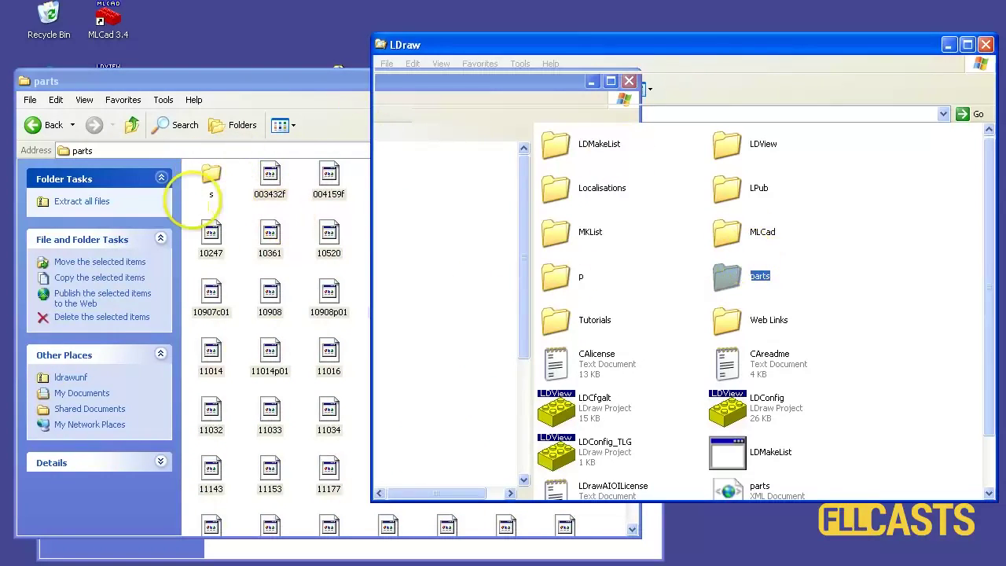
click(487, 369)
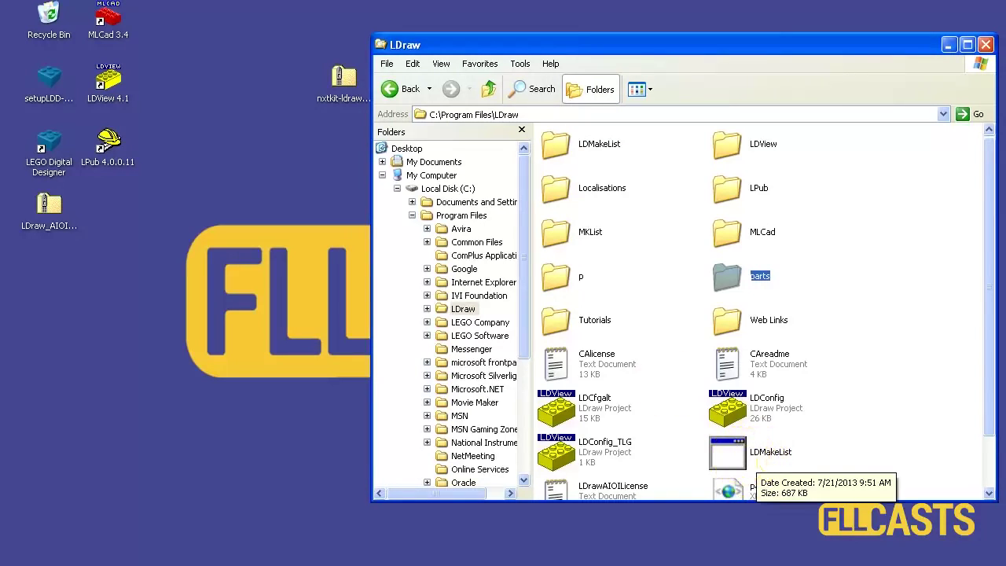
Run LDMakeList.exe and answer N to sort the parts list by number
double_click(745, 462)
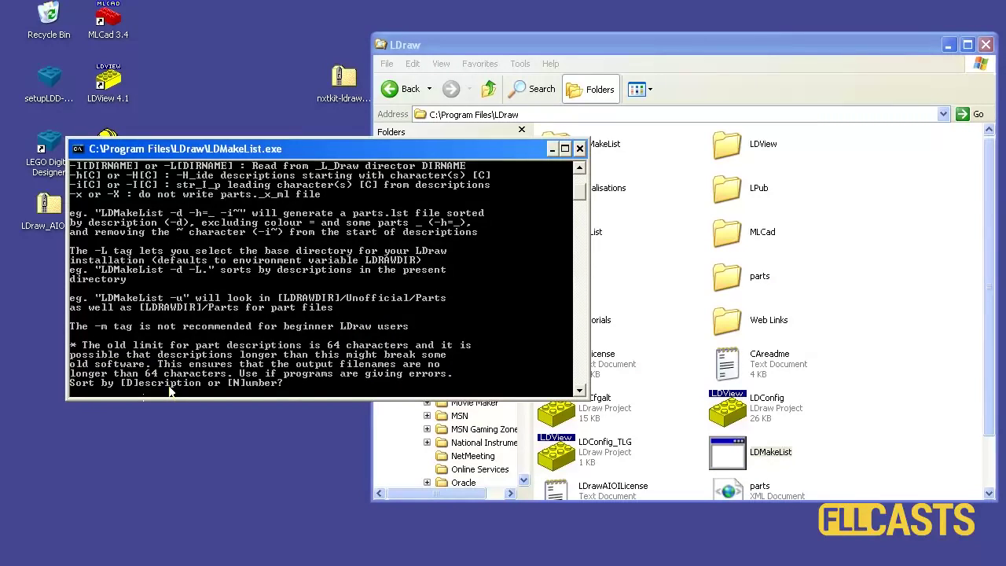
text(N)
key(Return)
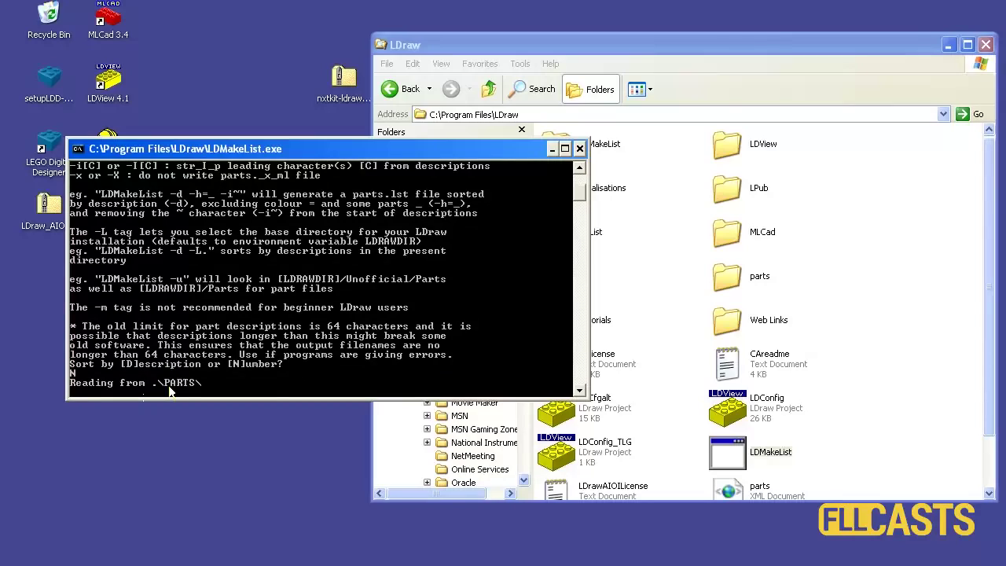